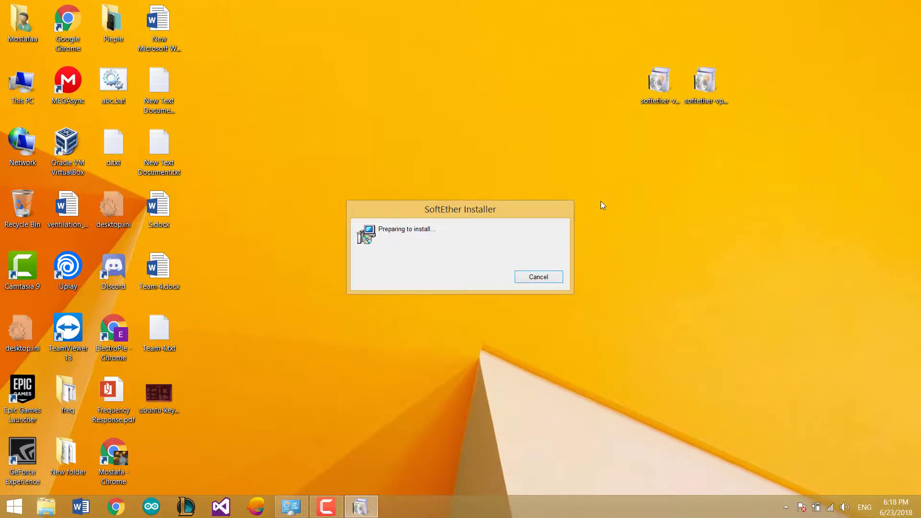
Finish installing SoftEther VPN Server without launching the Server Manager afterwards.
{"action": "left_click", "coordinate": [562, 372]}
{"action": "left_click", "coordinate": [562, 371]}
{"action": "left_click", "coordinate": [563, 371]}
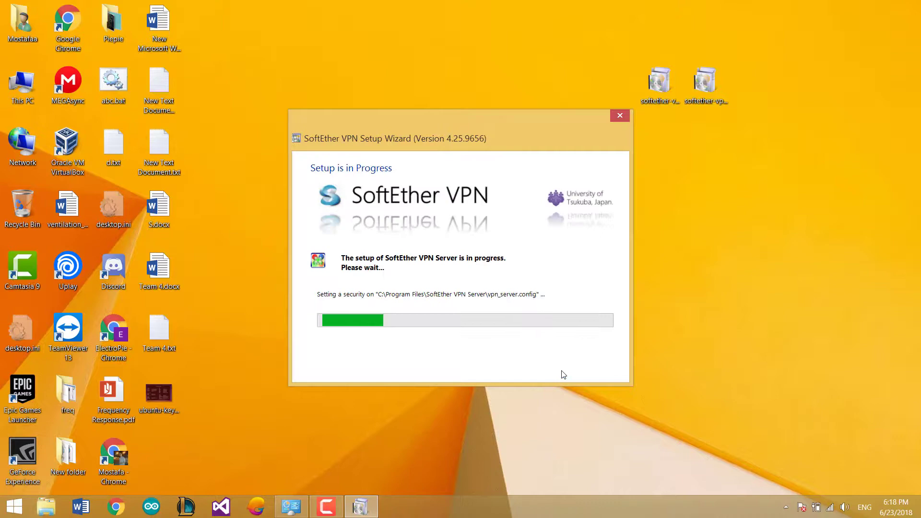
{"action": "left_click", "coordinate": [438, 268]}
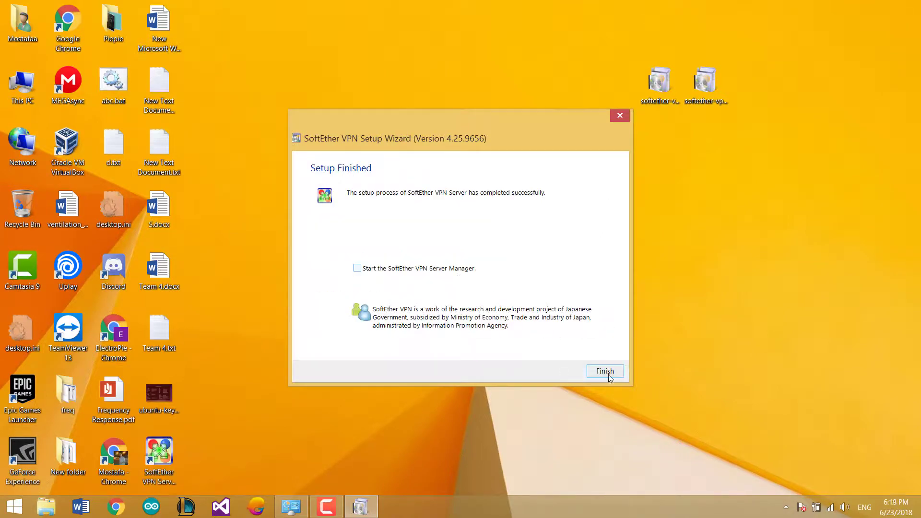
{"action": "left_click", "coordinate": [608, 375]}
Install the SoftEther VPN Client without launching it, then open the VPN Server Manager.
{"action": "double_click", "coordinate": [705, 82]}
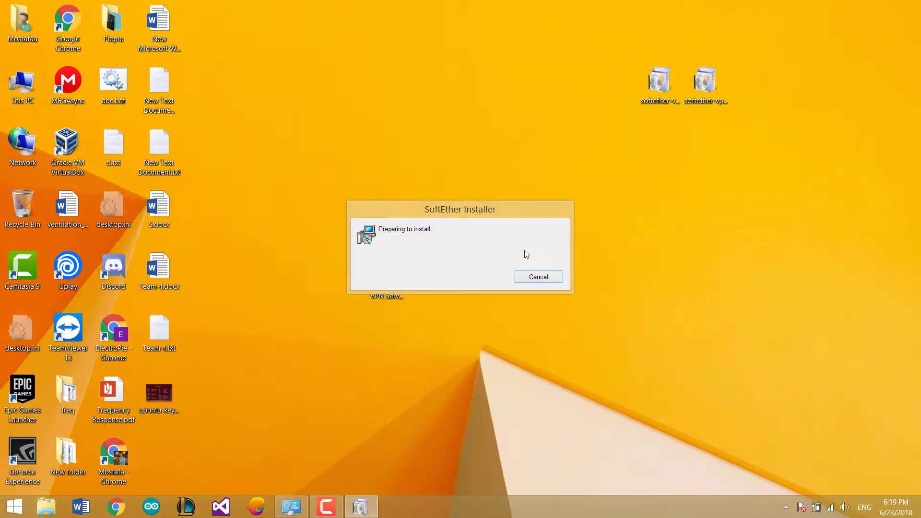
{"action": "left_click", "coordinate": [562, 371]}
{"action": "left_click", "coordinate": [562, 372]}
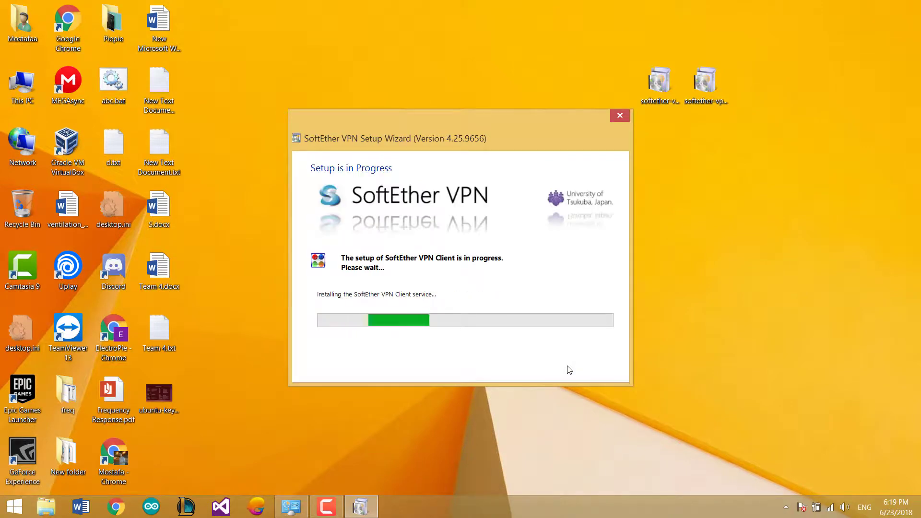
{"action": "left_click", "coordinate": [384, 267]}
{"action": "left_click", "coordinate": [600, 375]}
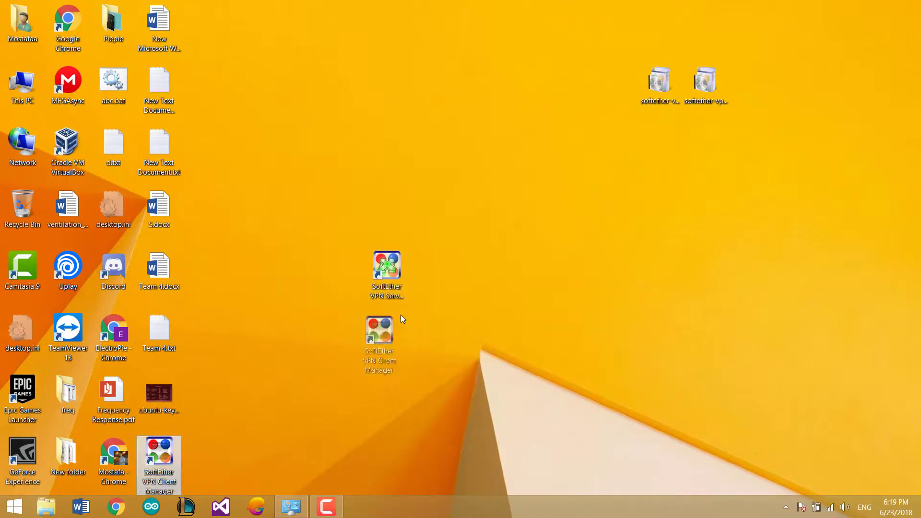
{"action": "double_click", "coordinate": [382, 297]}
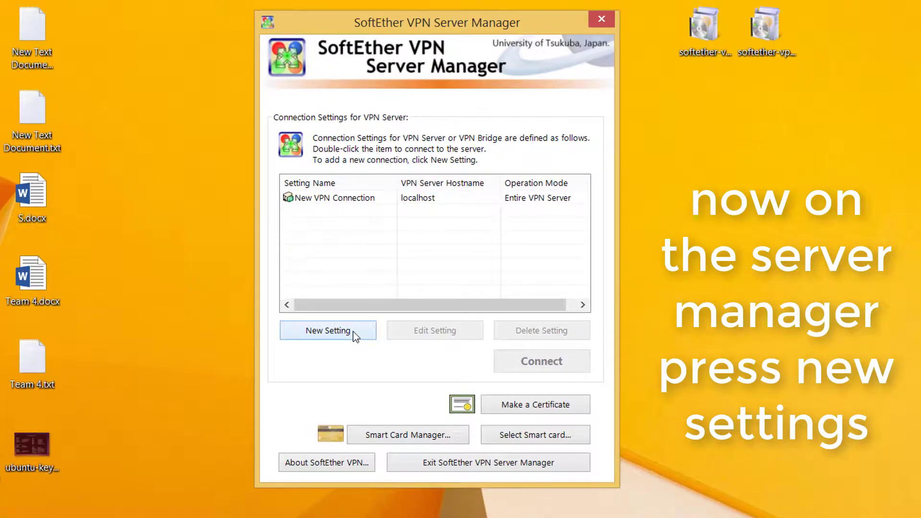
Create a connection setting named LAN to localhost on port 5555.
{"action": "left_click", "coordinate": [354, 332]}
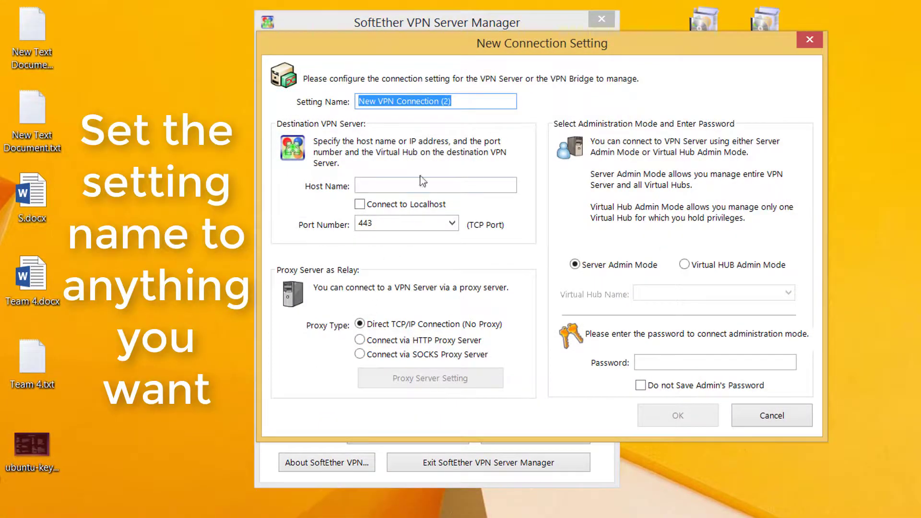
{"action": "type", "text": "LAN"}
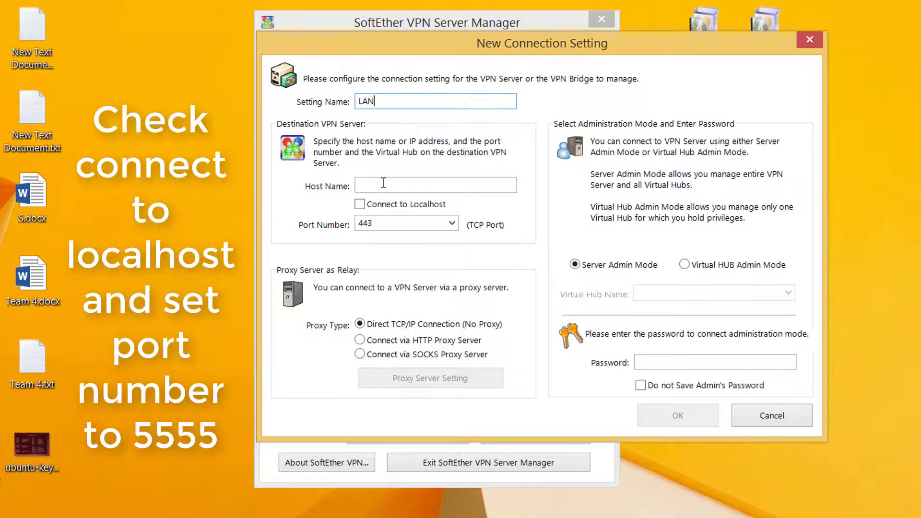
{"action": "left_click", "coordinate": [359, 204]}
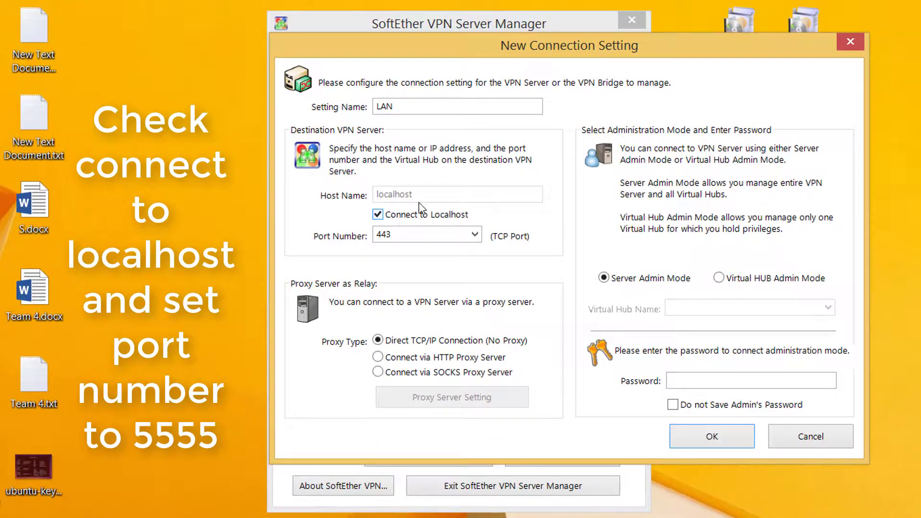
{"action": "left_click", "coordinate": [475, 235]}
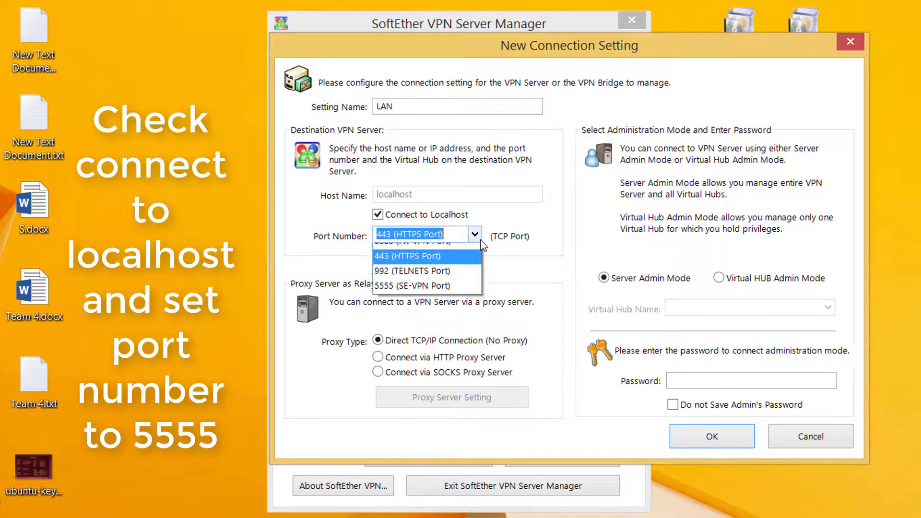
{"action": "left_click", "coordinate": [452, 291]}
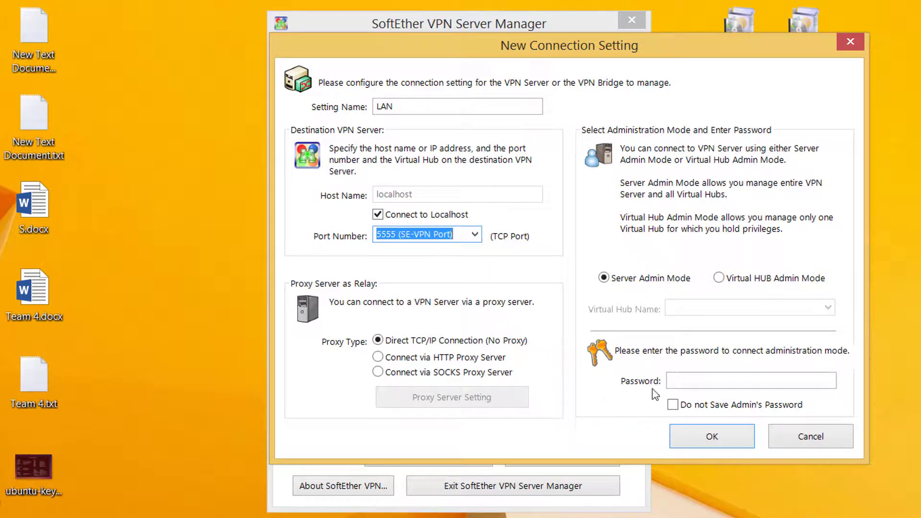
{"action": "left_click", "coordinate": [724, 440]}
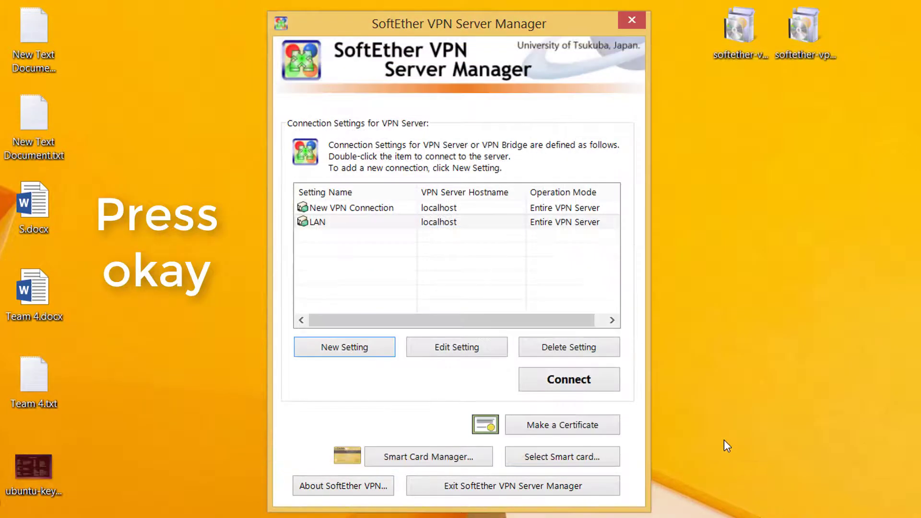
Connect to the LAN setting and log in with the administrator password.
{"action": "left_click", "coordinate": [441, 223]}
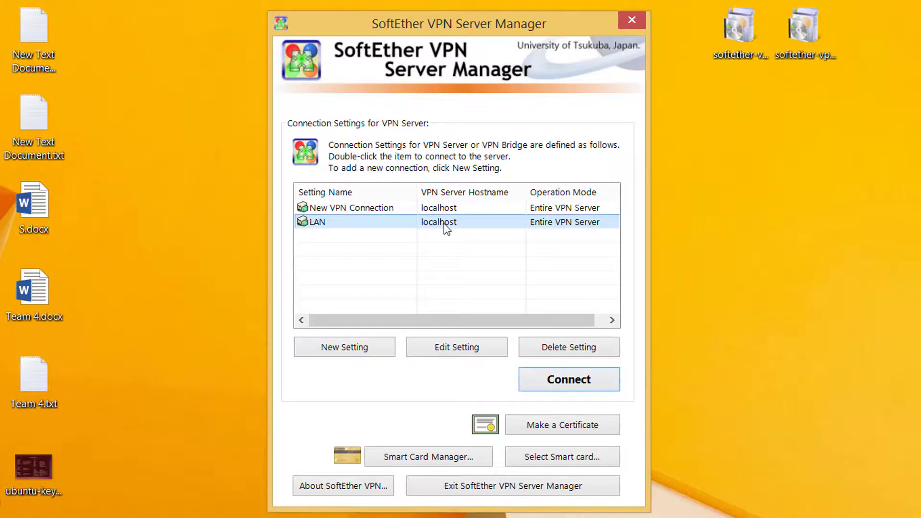
{"action": "left_click", "coordinate": [548, 380]}
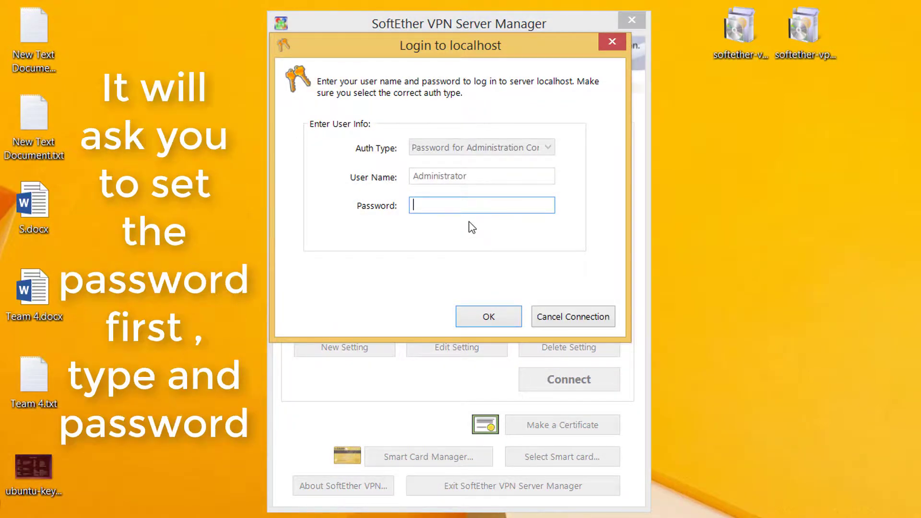
{"action": "type", "text": "*****"}
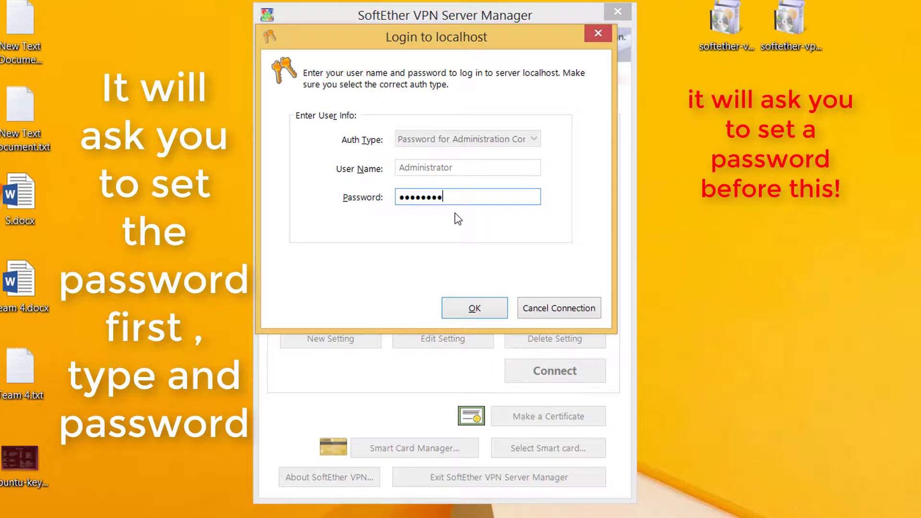
{"action": "type", "text": "*****"}
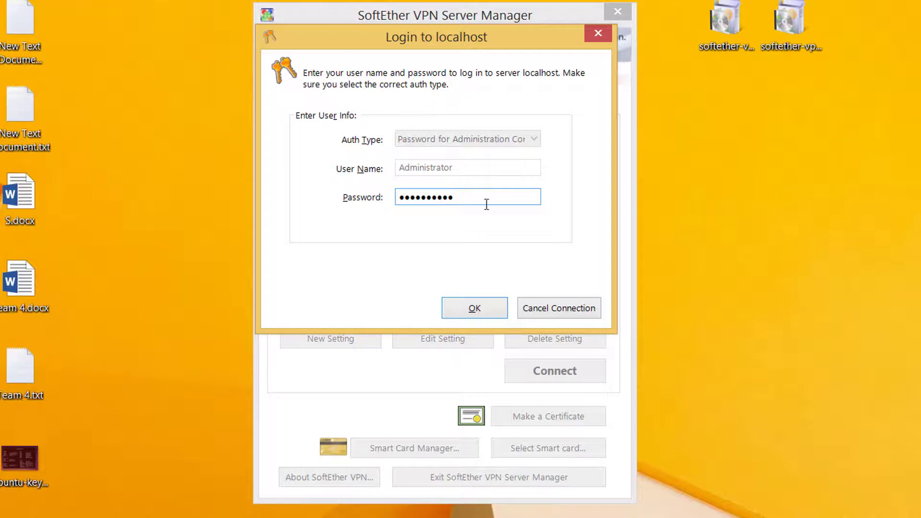
{"action": "left_click", "coordinate": [505, 311]}
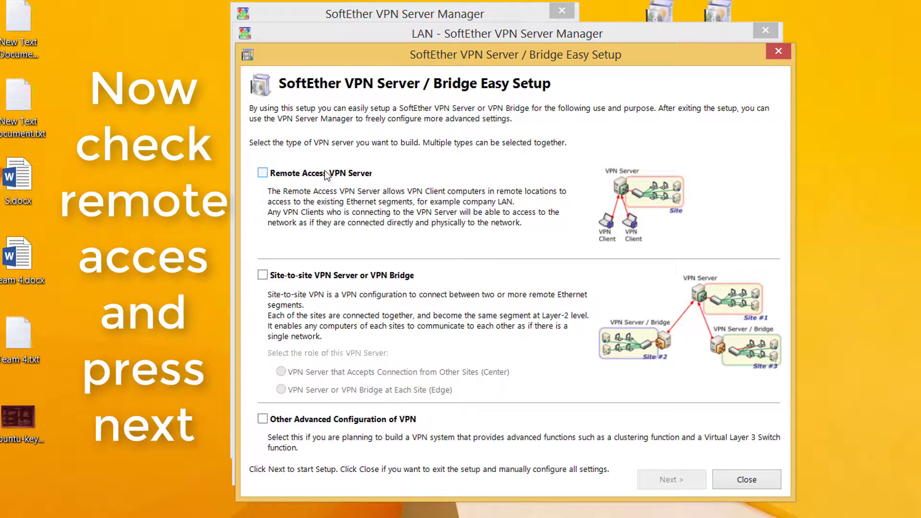
Set up a Remote Access VPN Server with hub VPN, Dynamic DNS unchanged and VPN Azure disabled.
{"action": "left_click", "coordinate": [326, 174]}
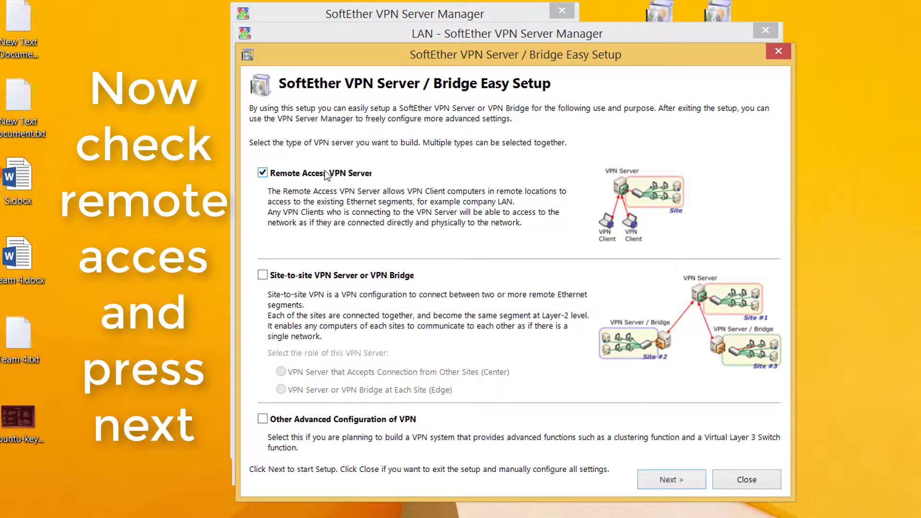
{"action": "left_click", "coordinate": [666, 480]}
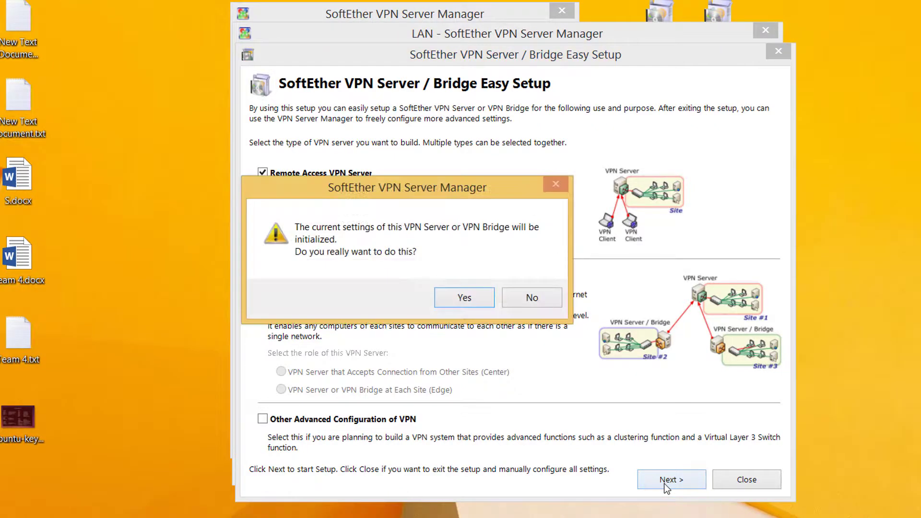
{"action": "left_click", "coordinate": [451, 298]}
{"action": "left_click", "coordinate": [407, 186]}
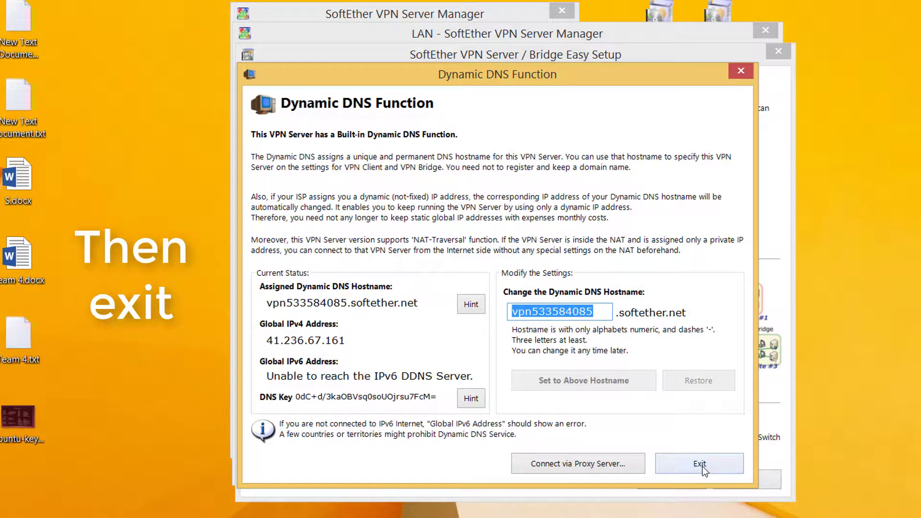
{"action": "left_click", "coordinate": [702, 466]}
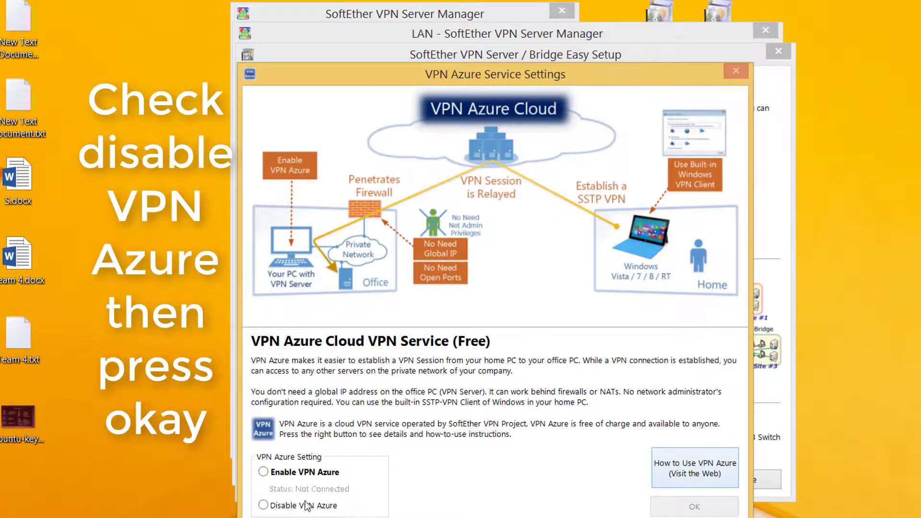
{"action": "left_click", "coordinate": [307, 506]}
{"action": "left_click", "coordinate": [691, 507]}
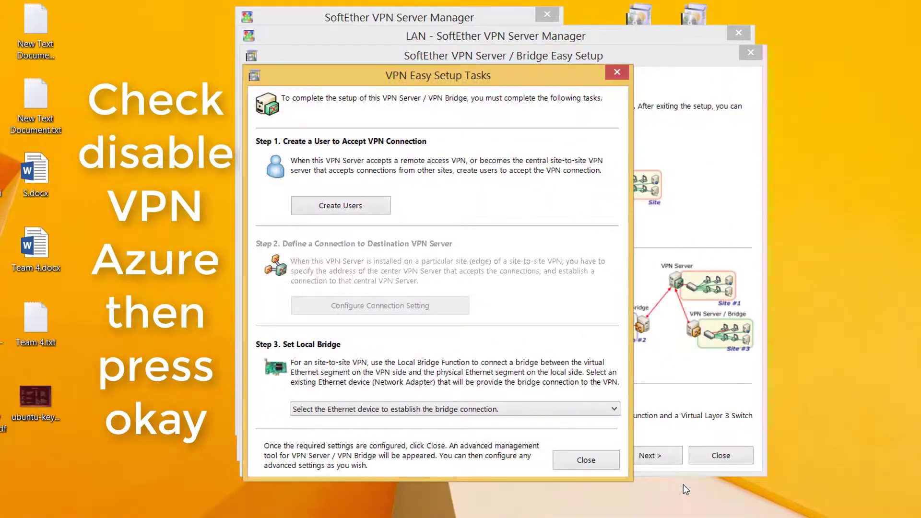
Create VPN user user1 with a password.
{"action": "left_click", "coordinate": [332, 207]}
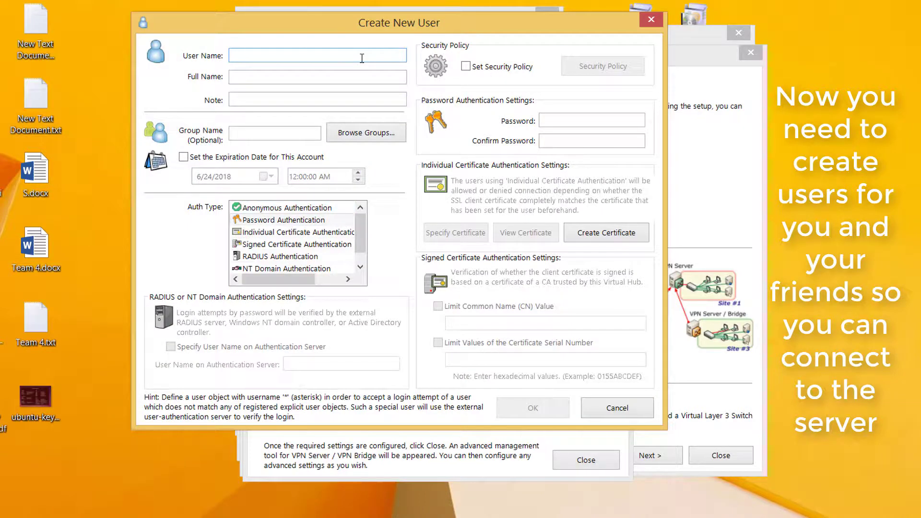
{"action": "type", "text": "user"}
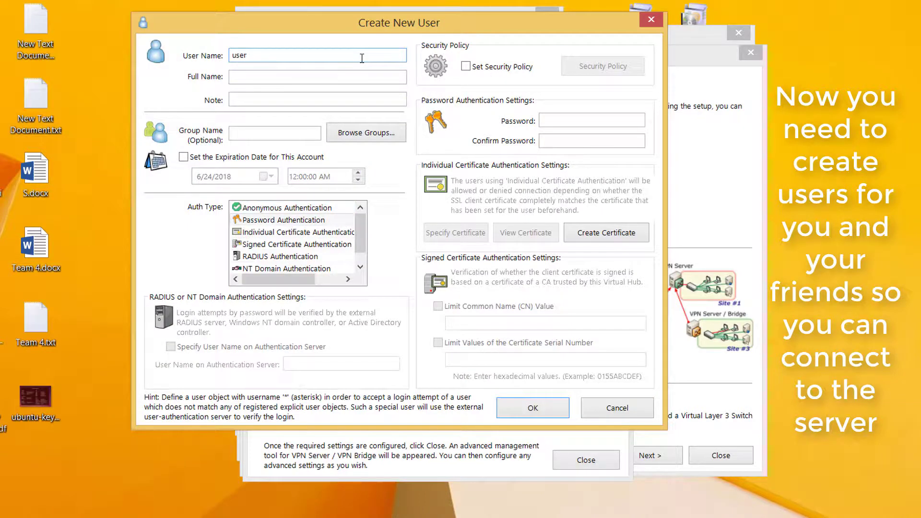
{"action": "type", "text": "1"}
{"action": "left_click", "coordinate": [563, 116]}
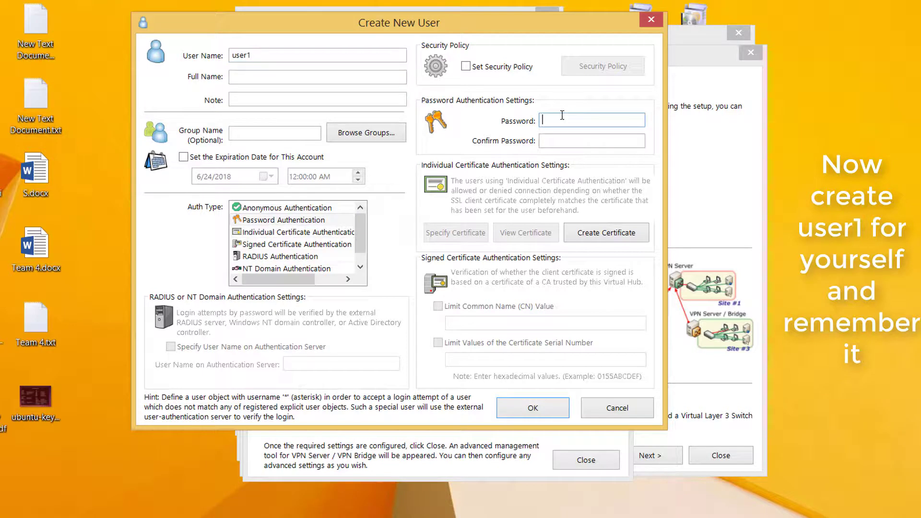
{"action": "type", "text": "•••"}
{"action": "key", "text": "Tab"}
{"action": "type", "text": "•••"}
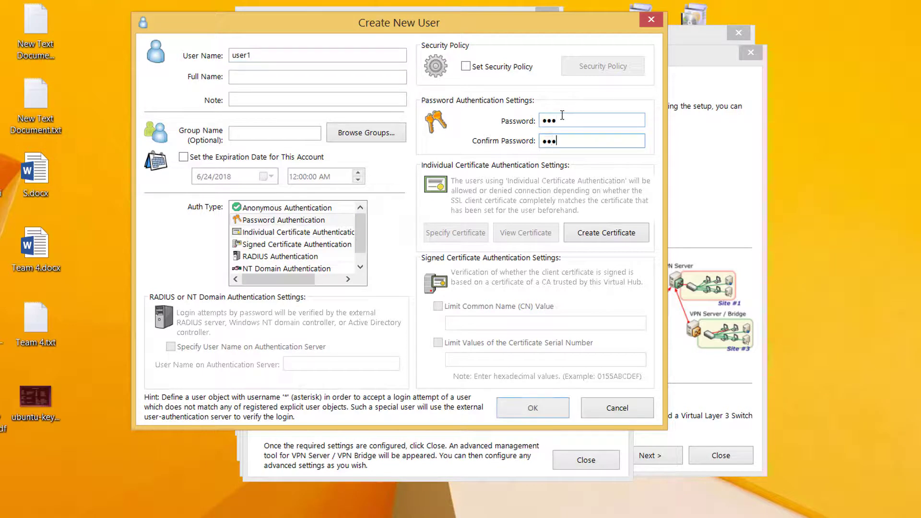
{"action": "left_click", "coordinate": [535, 418]}
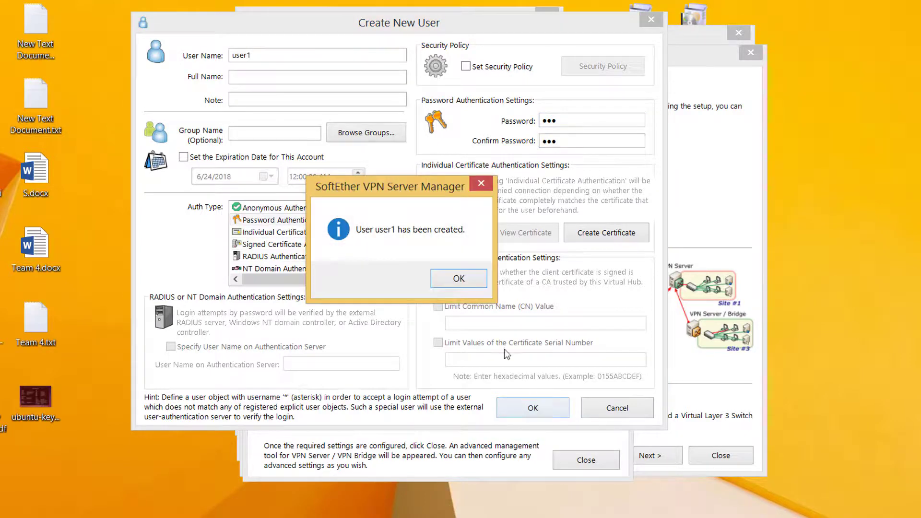
{"action": "left_click", "coordinate": [458, 279]}
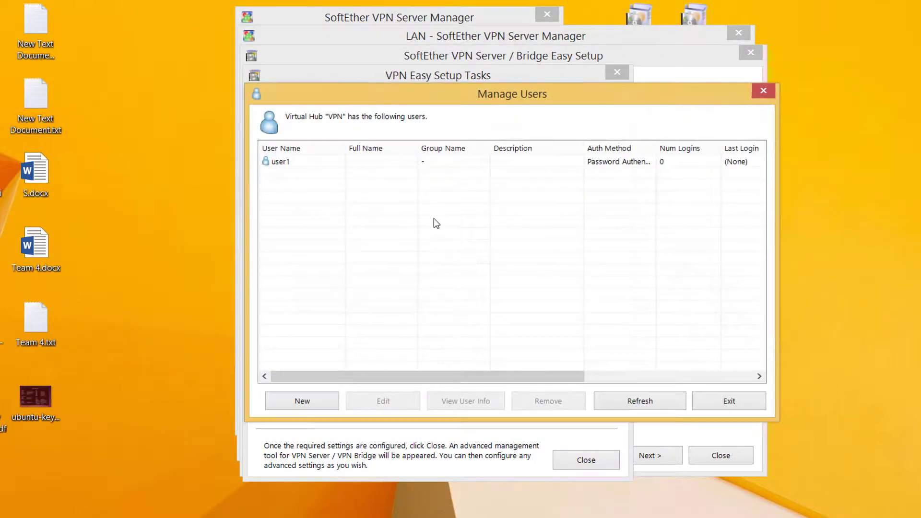
Create VPN user user2 with a password and close the user list.
{"action": "left_click", "coordinate": [333, 401]}
{"action": "type", "text": "user2"}
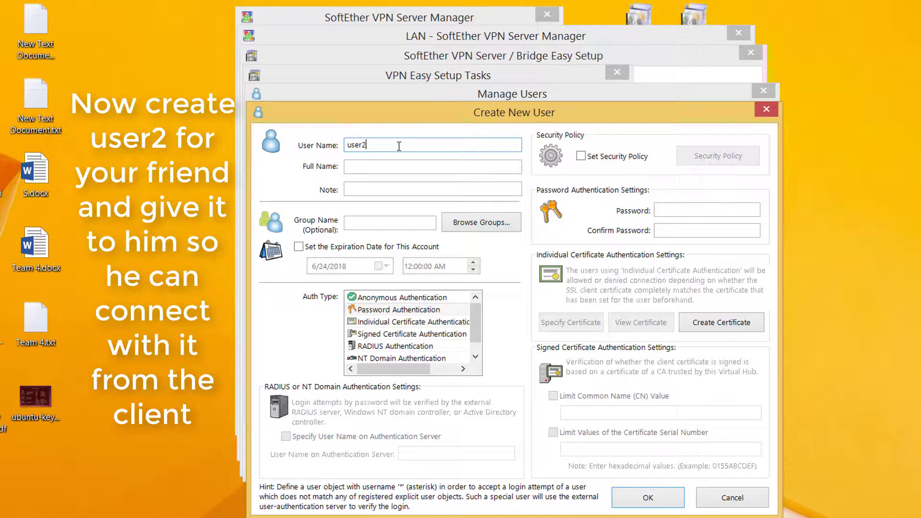
{"action": "left_click", "coordinate": [672, 212]}
{"action": "type", "text": "123"}
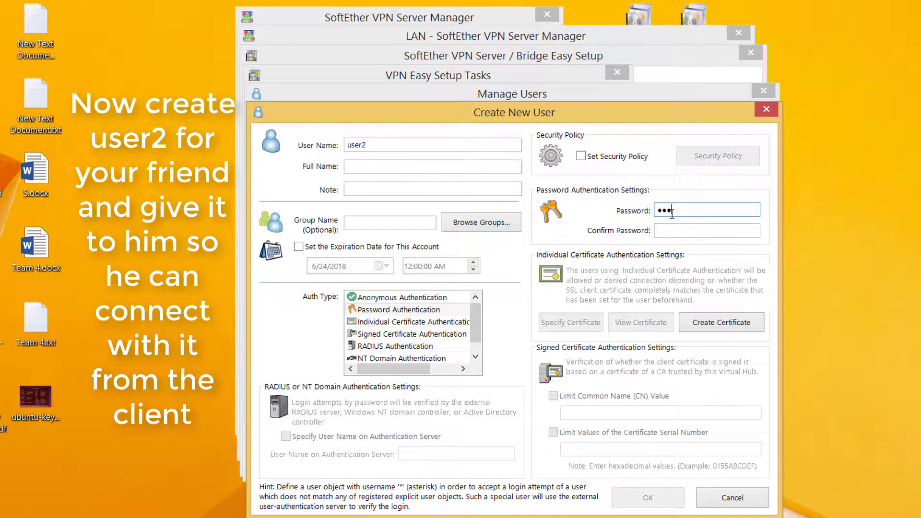
{"action": "key", "text": "Tab"}
{"action": "type", "text": "123"}
{"action": "key", "text": "Return"}
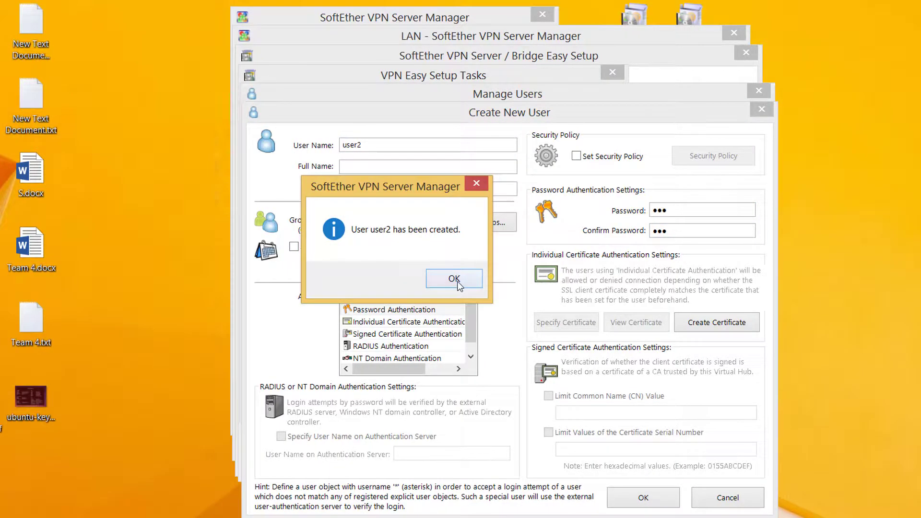
{"action": "left_click", "coordinate": [462, 281]}
{"action": "left_click", "coordinate": [718, 402]}
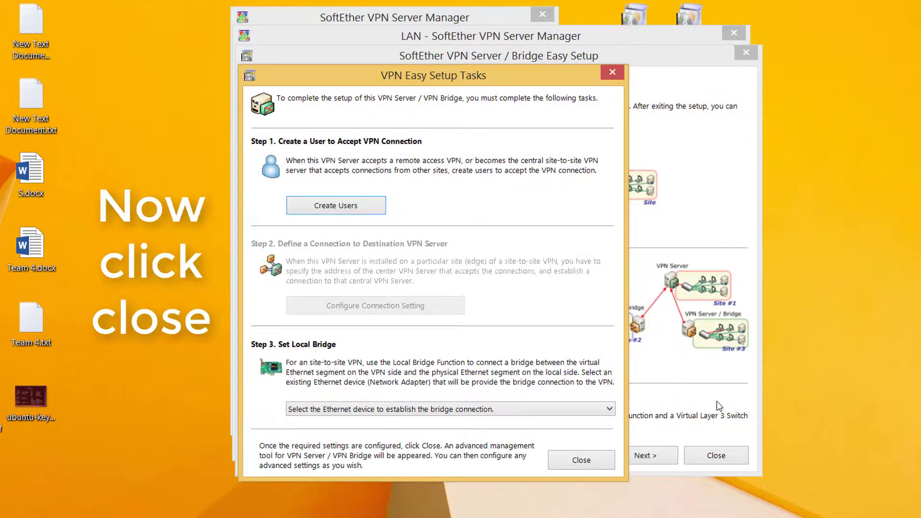
Enable SecureNAT on hub VPN, check the hub is online, and close the Server Manager.
{"action": "left_click", "coordinate": [582, 461]}
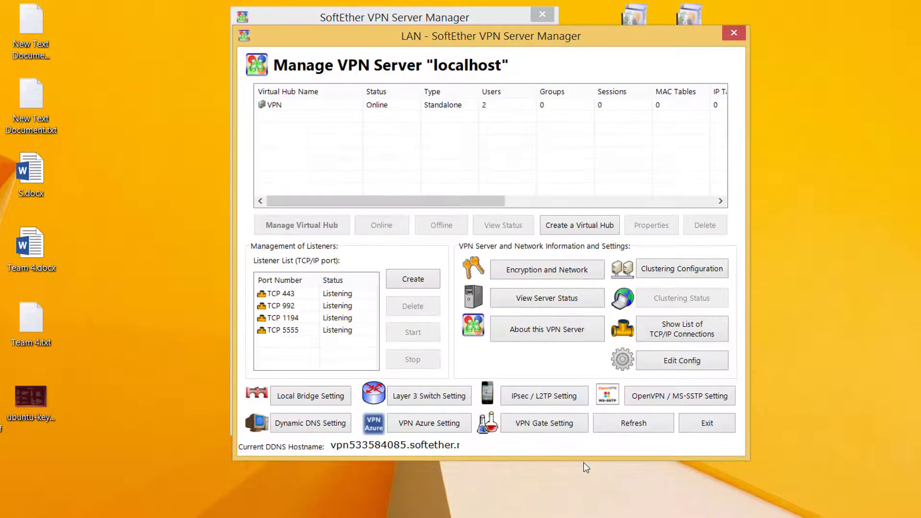
{"action": "left_click", "coordinate": [428, 105]}
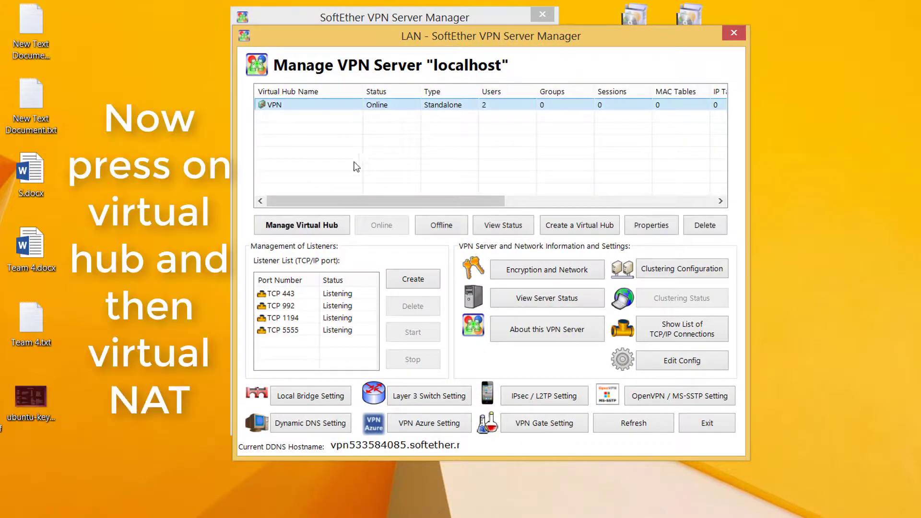
{"action": "left_click", "coordinate": [313, 225]}
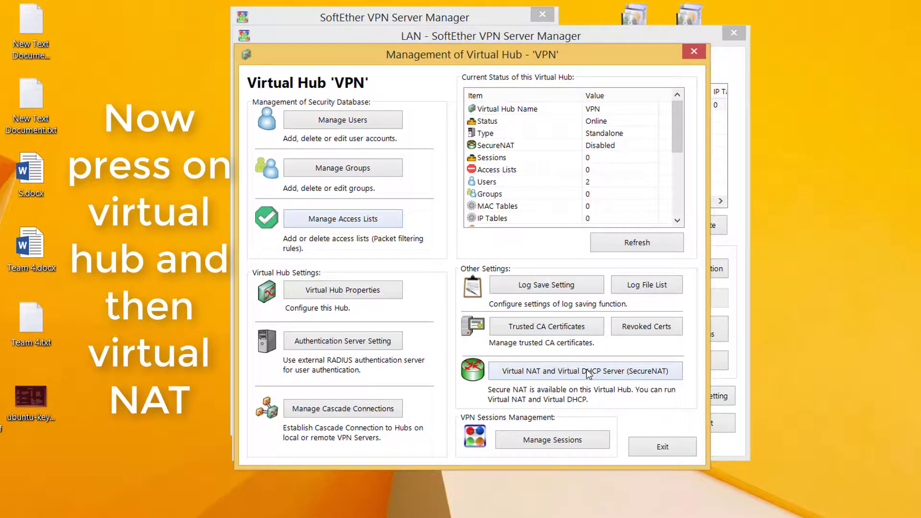
{"action": "left_click", "coordinate": [589, 373]}
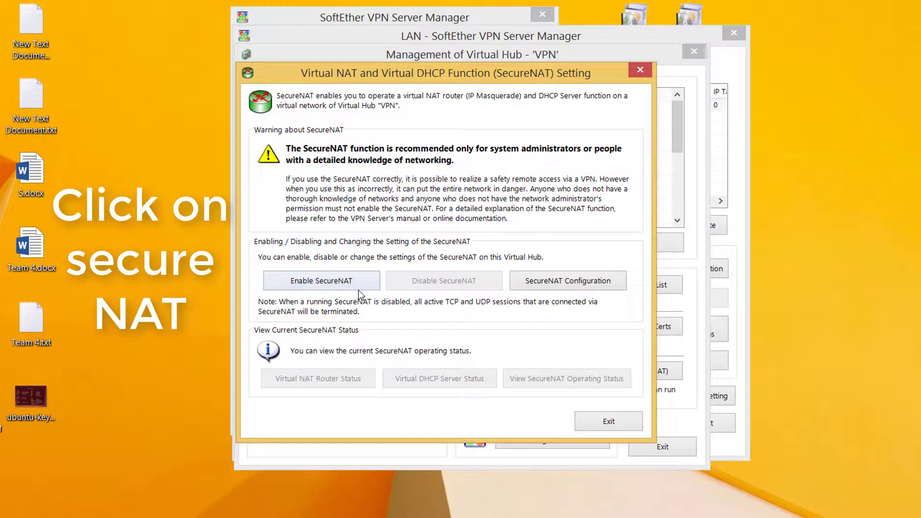
{"action": "left_click", "coordinate": [357, 287]}
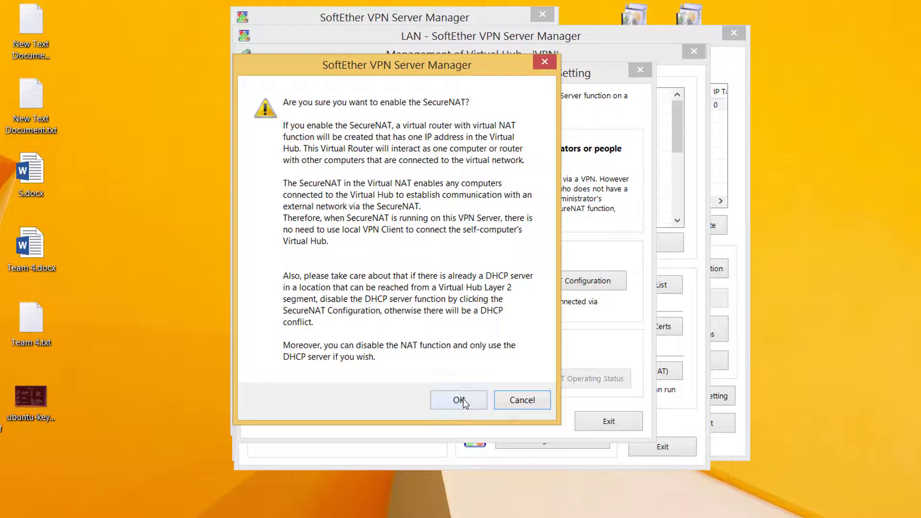
{"action": "left_click", "coordinate": [462, 400]}
{"action": "left_click", "coordinate": [609, 422]}
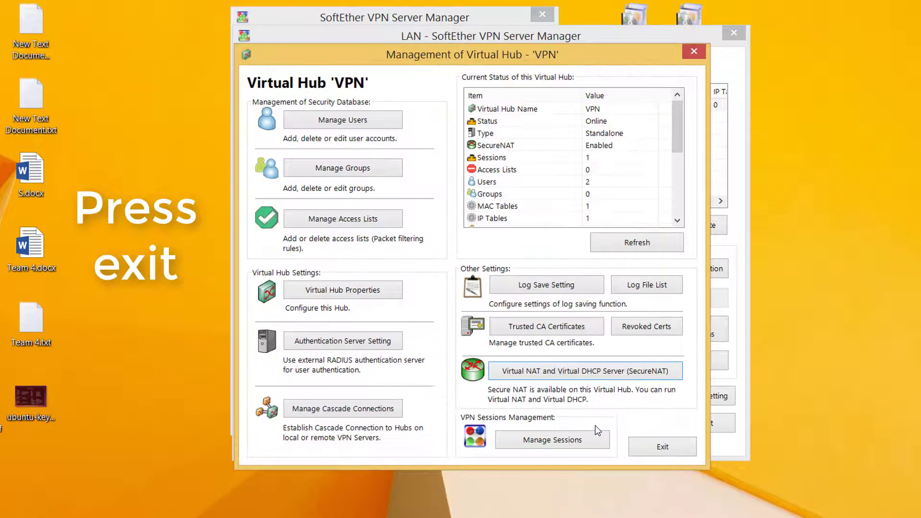
{"action": "left_click", "coordinate": [646, 447]}
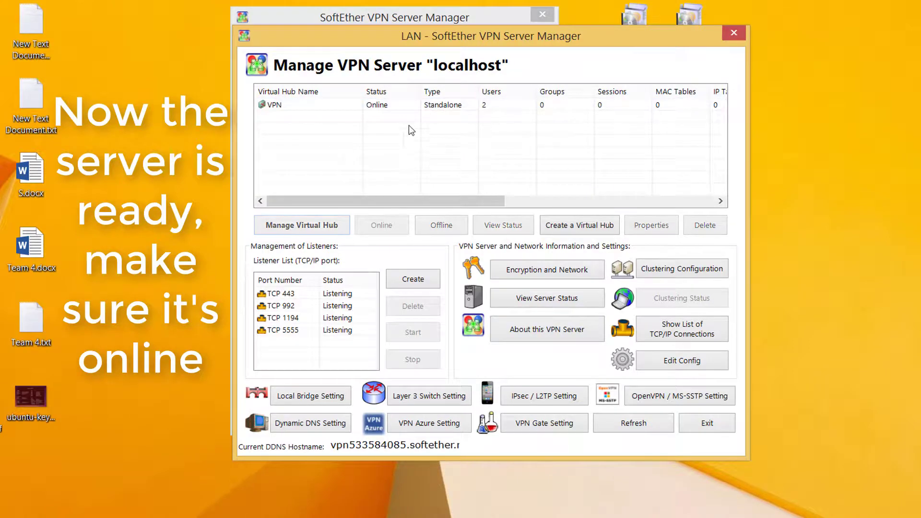
{"action": "left_click", "coordinate": [432, 107]}
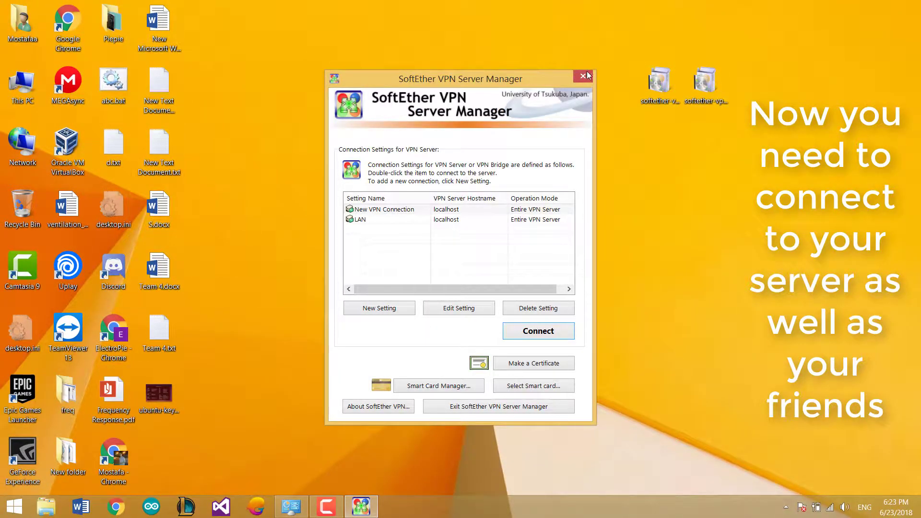
{"action": "left_click", "coordinate": [588, 76]}
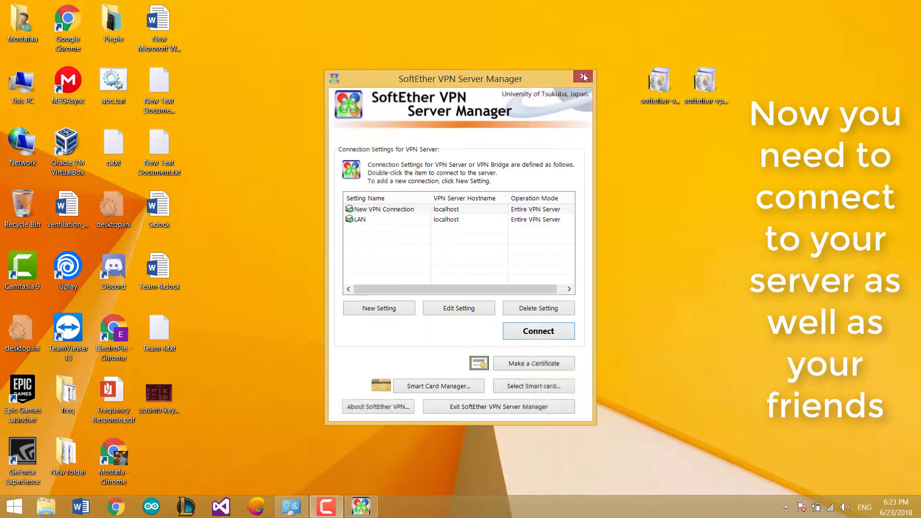
In VPN Client Manager, start a new connection named LAN to host 127.0.0.1.
{"action": "double_click", "coordinate": [446, 284]}
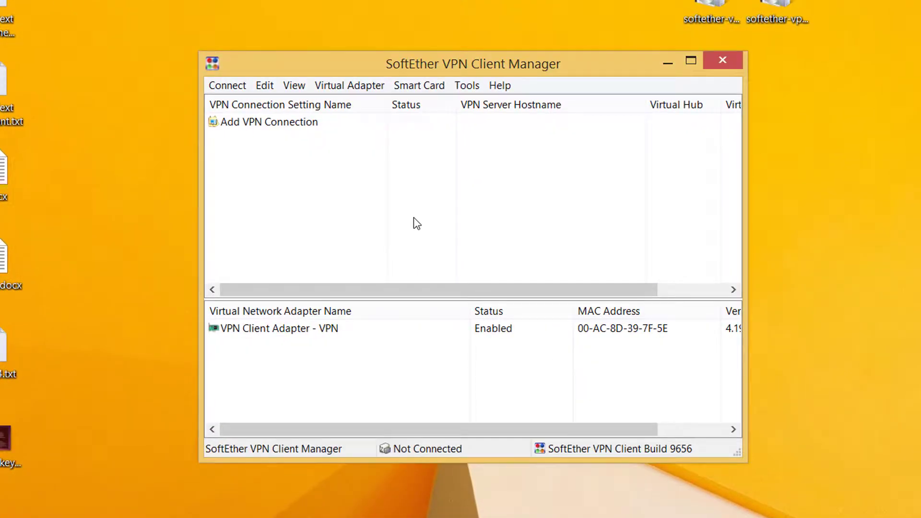
{"action": "left_click", "coordinate": [289, 127]}
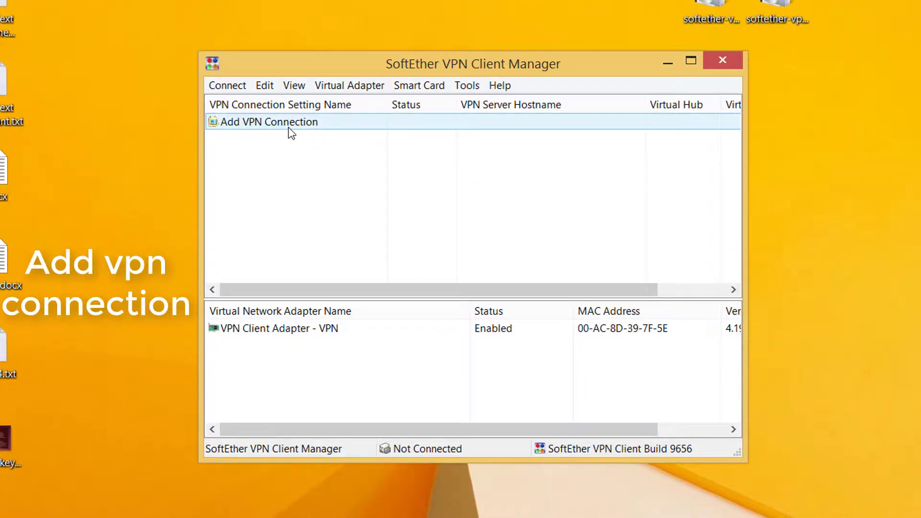
{"action": "double_click", "coordinate": [289, 123]}
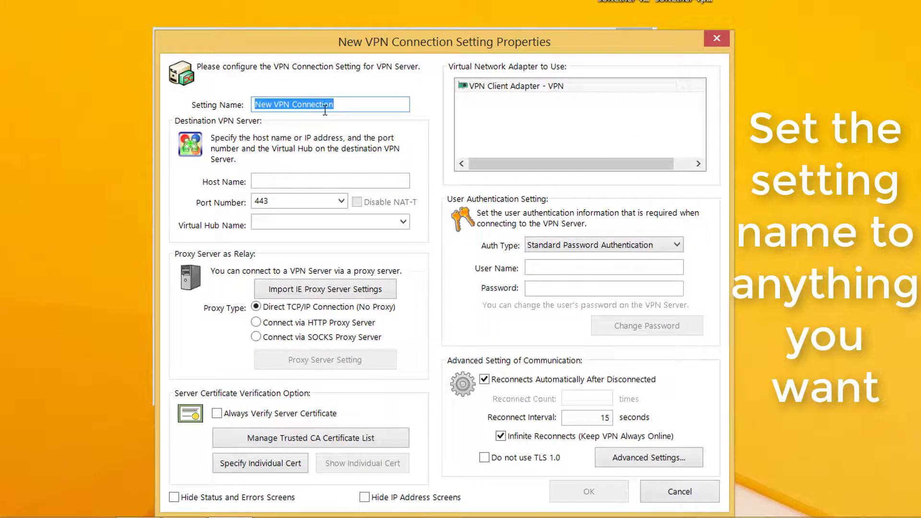
{"action": "type", "text": "LAN"}
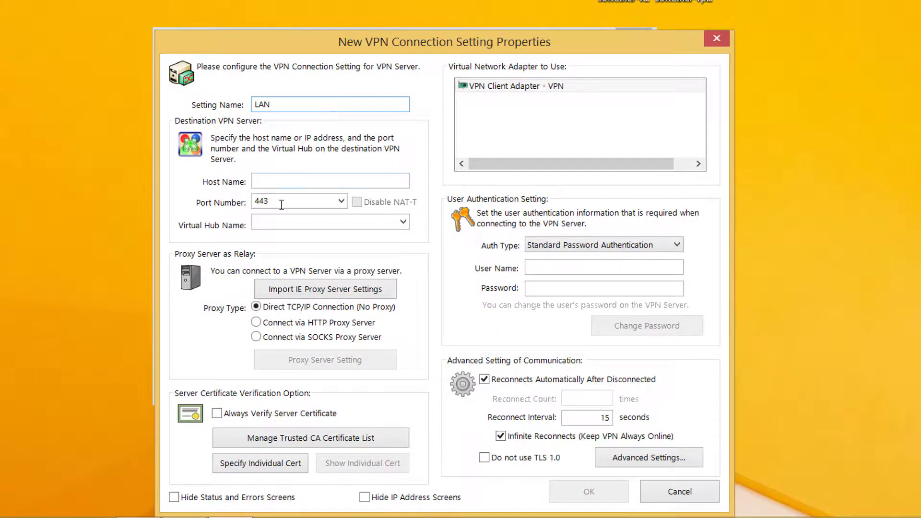
{"action": "left_click", "coordinate": [350, 180]}
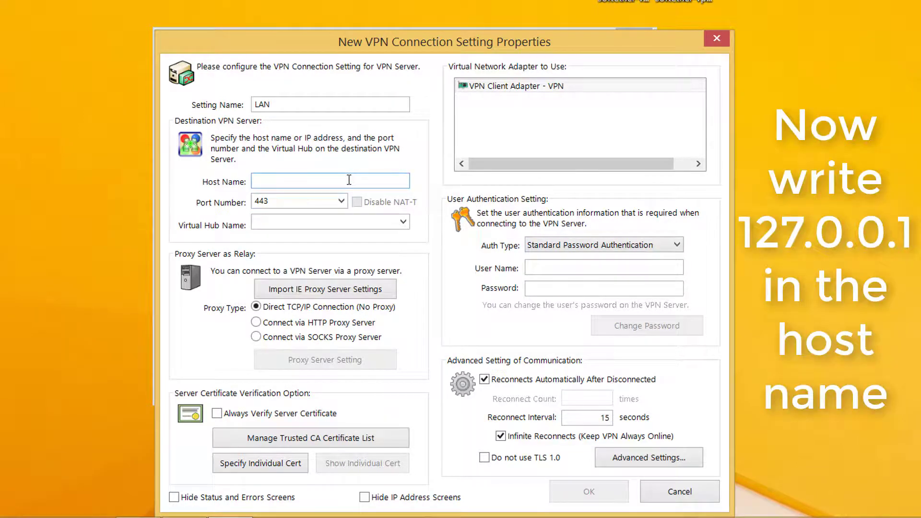
{"action": "type", "text": "127.0.0.1"}
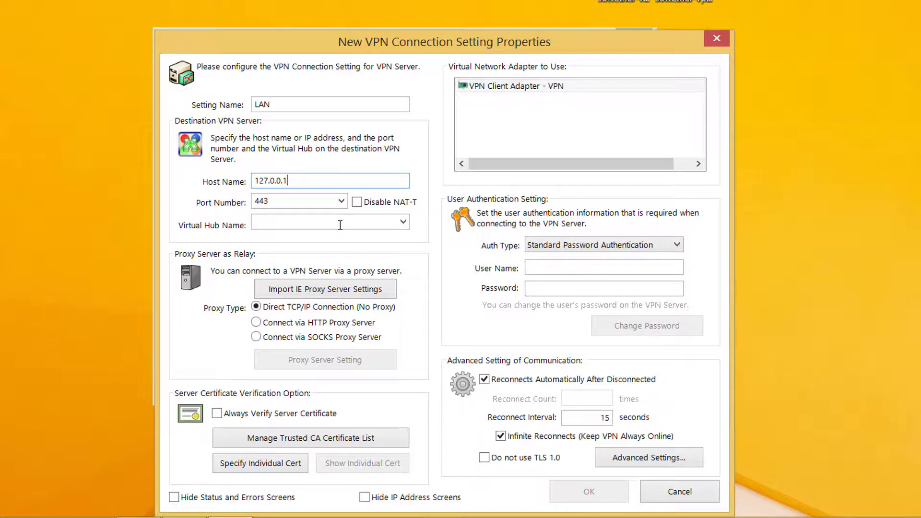
Set port 5555, virtual hub VPN, and enter the VPN user name.
{"action": "left_click", "coordinate": [342, 200]}
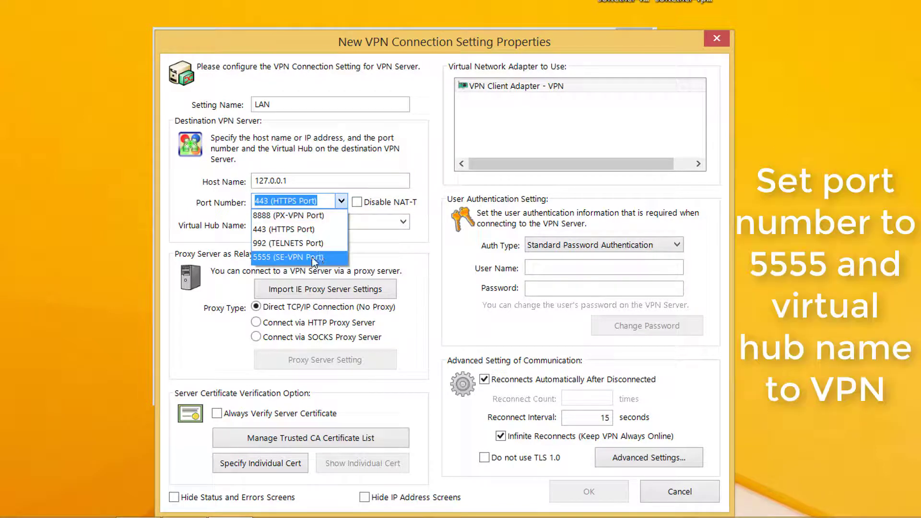
{"action": "left_click", "coordinate": [314, 262]}
{"action": "left_click", "coordinate": [402, 222]}
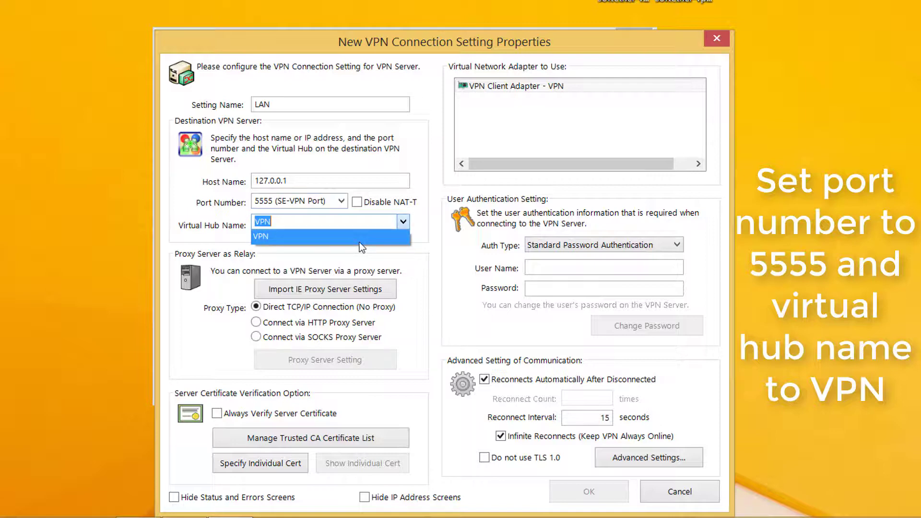
{"action": "left_click", "coordinate": [360, 238]}
{"action": "left_click", "coordinate": [279, 218]}
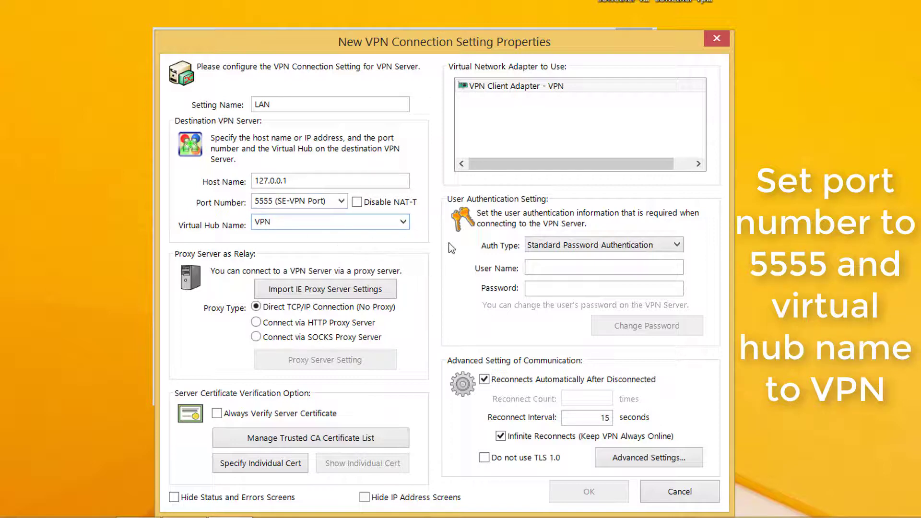
{"action": "left_click", "coordinate": [532, 266]}
{"action": "type", "text": "user1"}
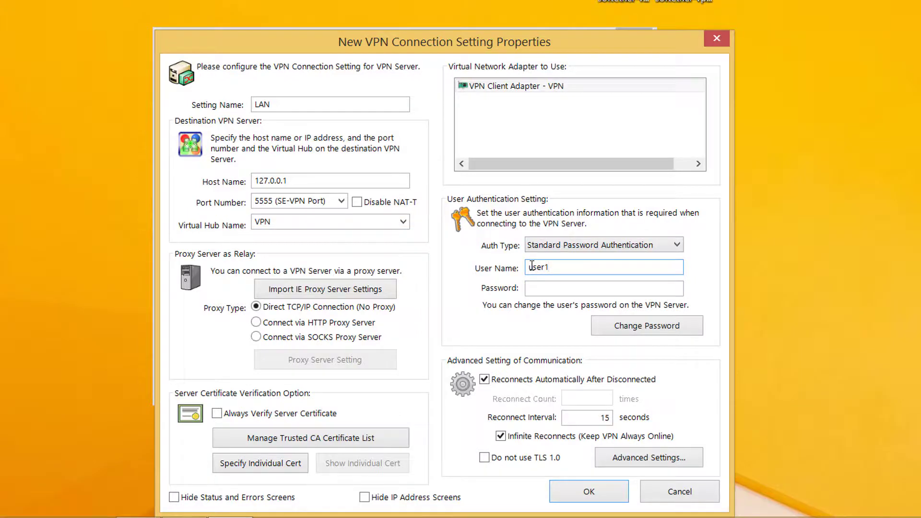
{"action": "key", "text": "Tab"}
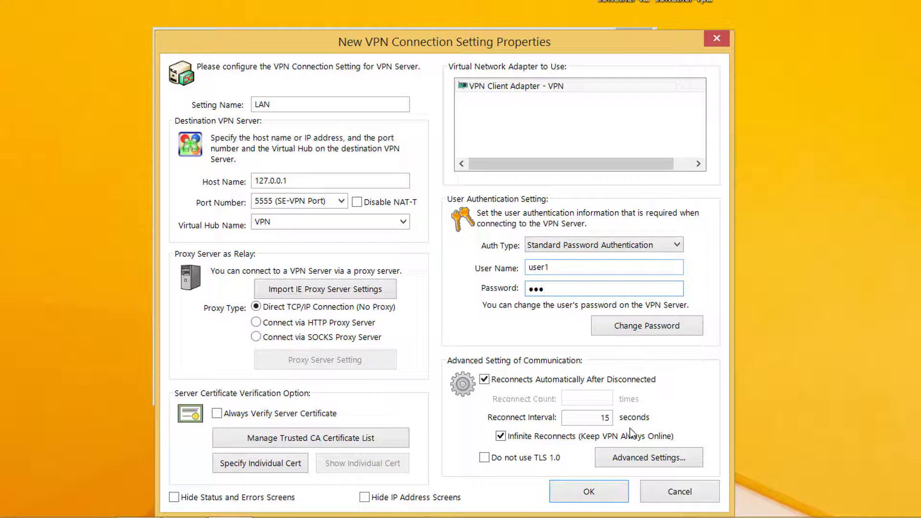
Give the LAN connection 8 TCP connections with half-duplex mode and save it.
{"action": "left_click", "coordinate": [630, 459]}
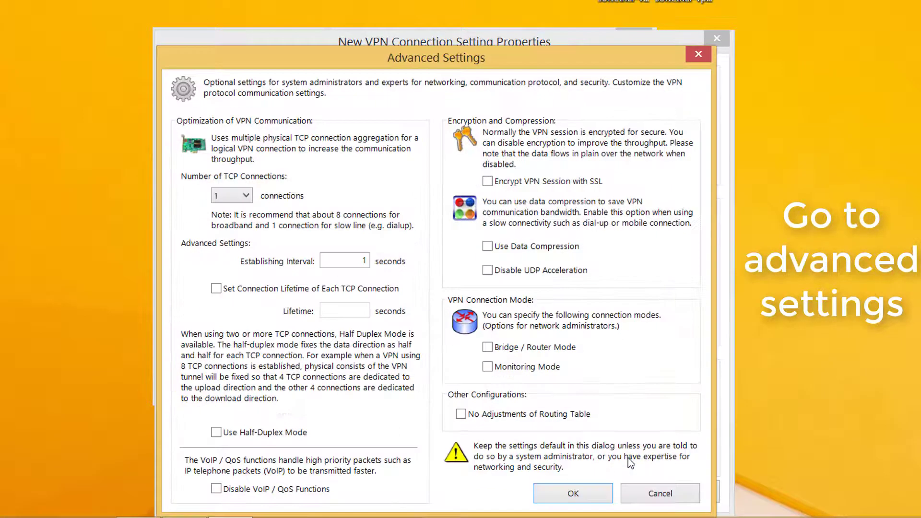
{"action": "left_click", "coordinate": [231, 196]}
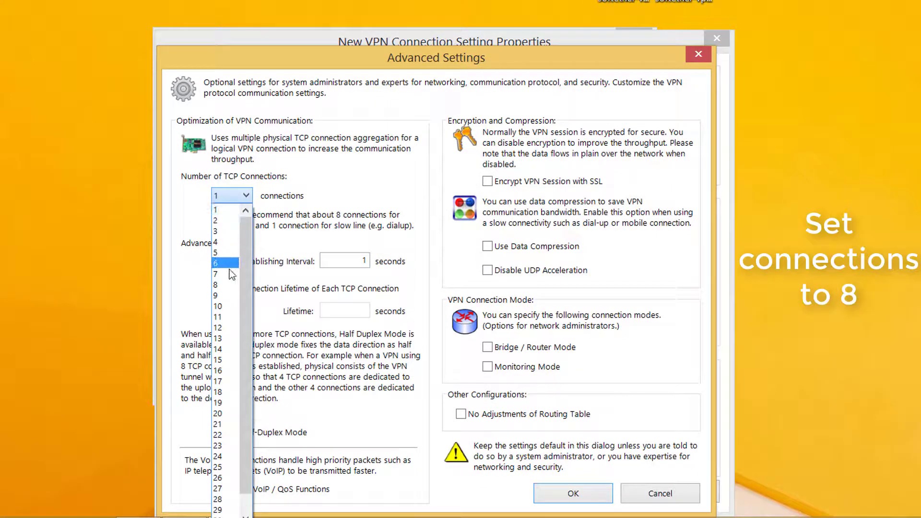
{"action": "left_click", "coordinate": [225, 274]}
{"action": "left_click", "coordinate": [272, 433]}
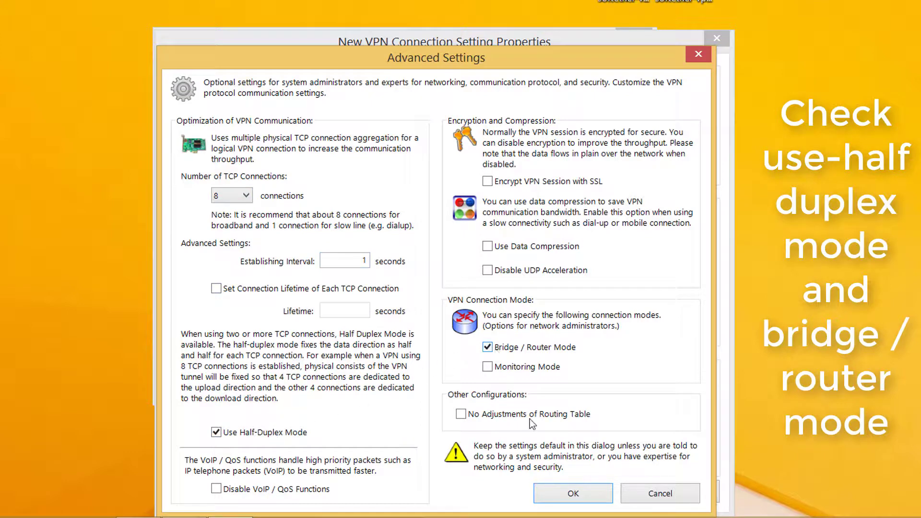
{"action": "left_click", "coordinate": [570, 491]}
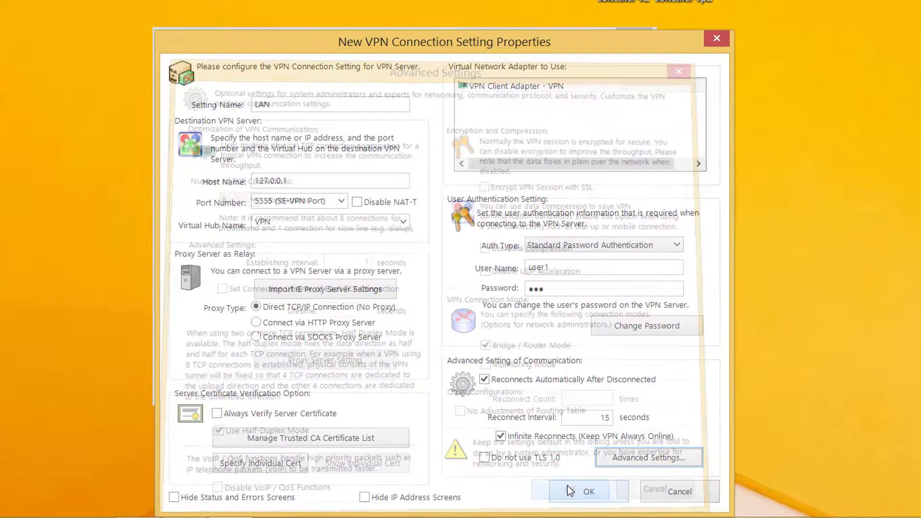
{"action": "left_click", "coordinate": [580, 494]}
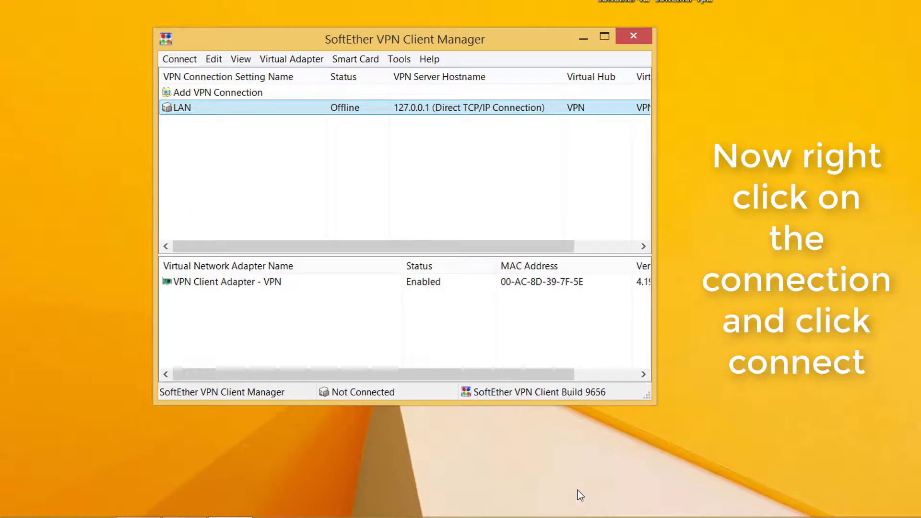
Connect the LAN connection and minimize the VPN Client Manager.
{"action": "right_click", "coordinate": [380, 106]}
{"action": "left_click", "coordinate": [405, 119]}
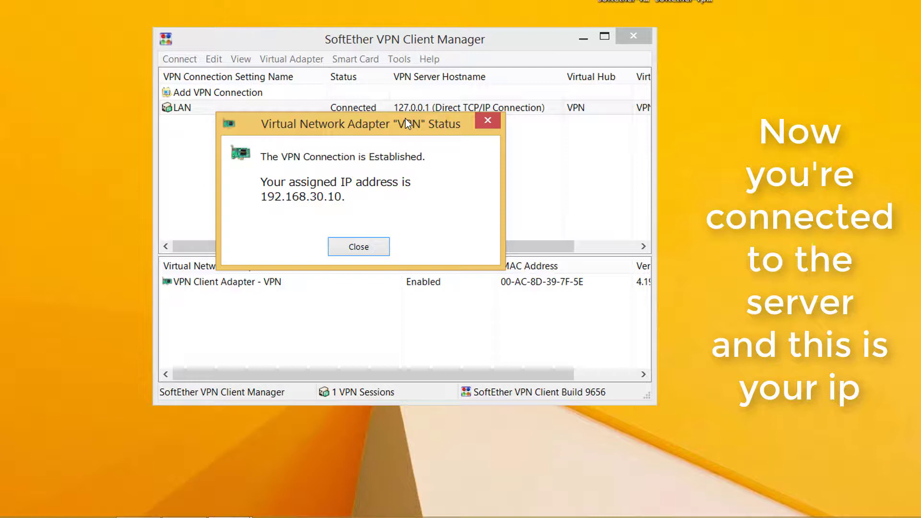
{"action": "left_click", "coordinate": [359, 246]}
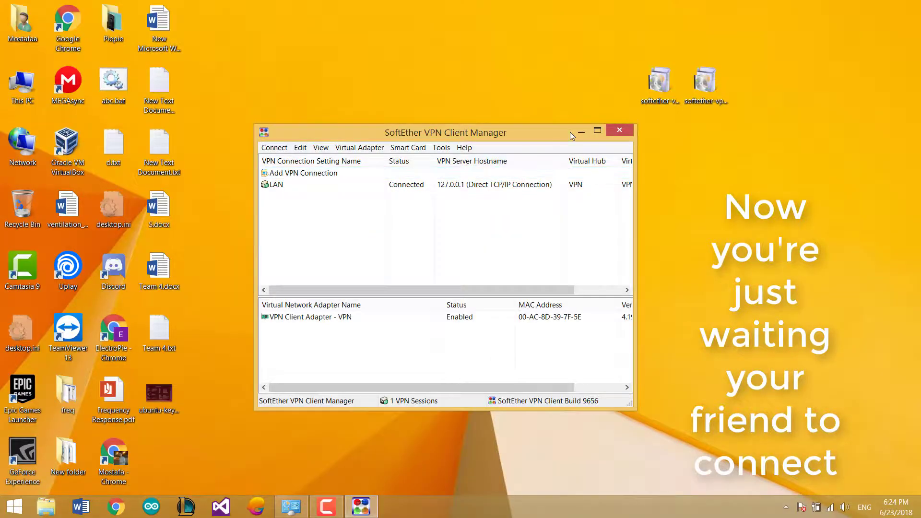
{"action": "left_click", "coordinate": [579, 132]}
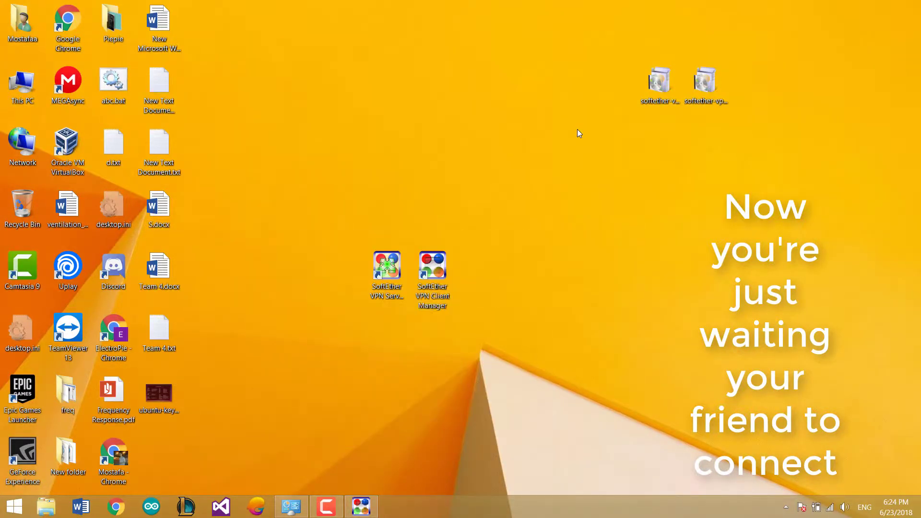
Log into the router web interface at 192.168.1.1 with the saved credentials.
{"action": "left_click", "coordinate": [116, 507]}
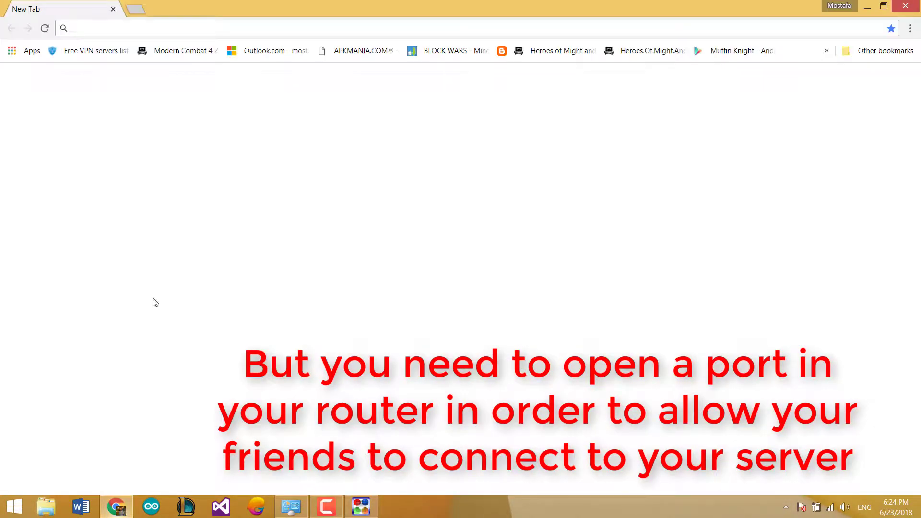
{"action": "type", "text": "192"}
{"action": "key", "text": "Return"}
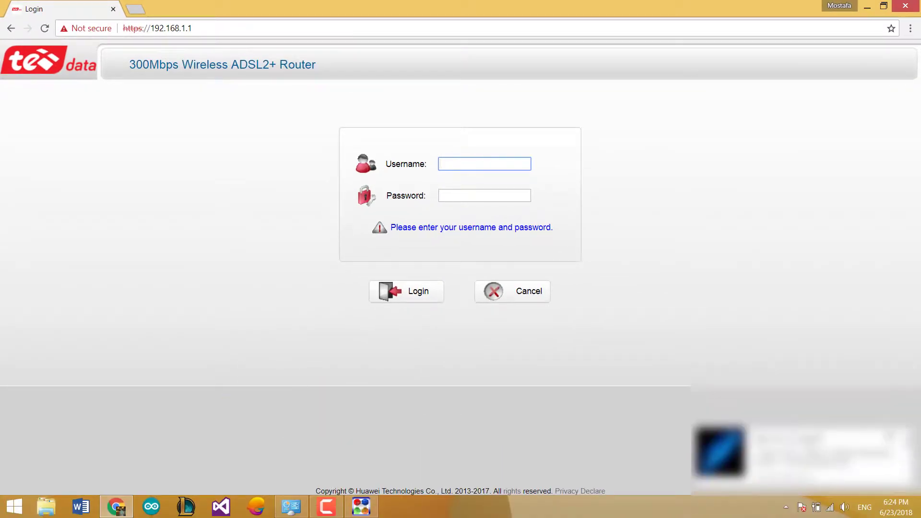
{"action": "left_click", "coordinate": [454, 177]}
{"action": "left_click", "coordinate": [473, 196]}
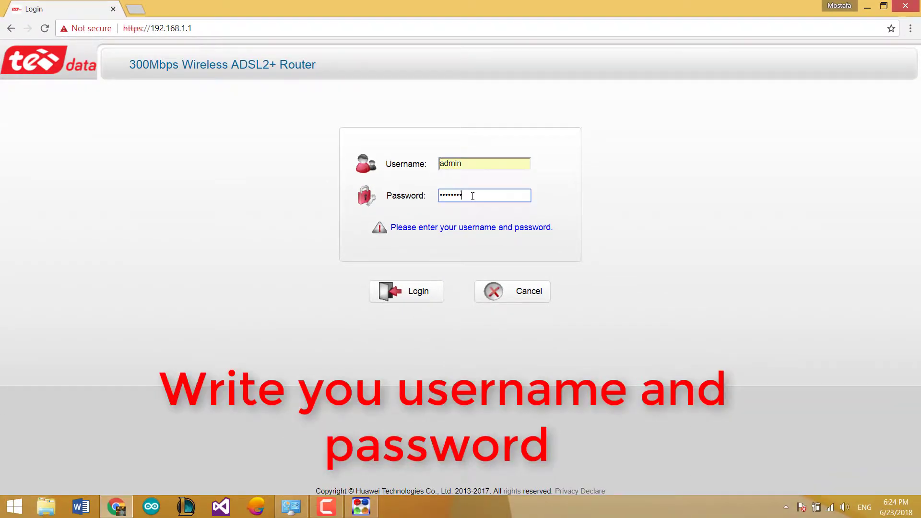
{"action": "key", "text": "Return"}
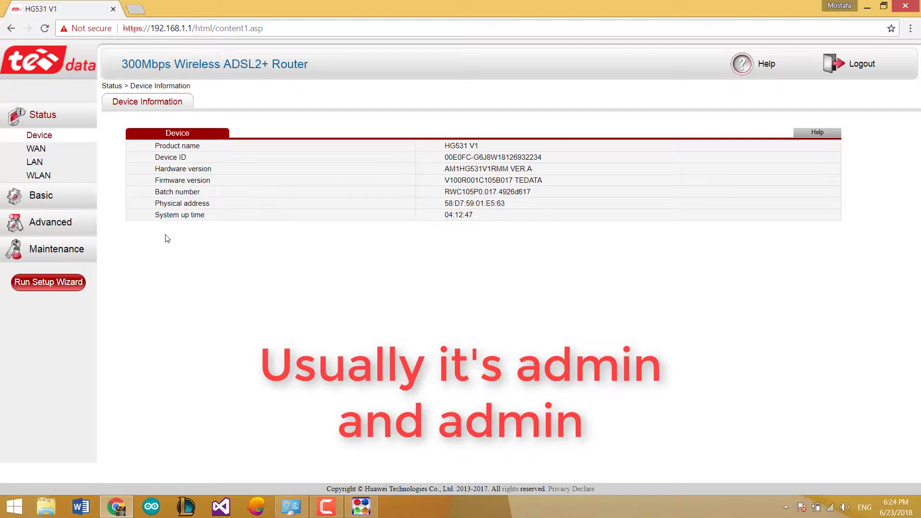
Open the DMZ settings under Advanced > NAT.
{"action": "left_click", "coordinate": [58, 222]}
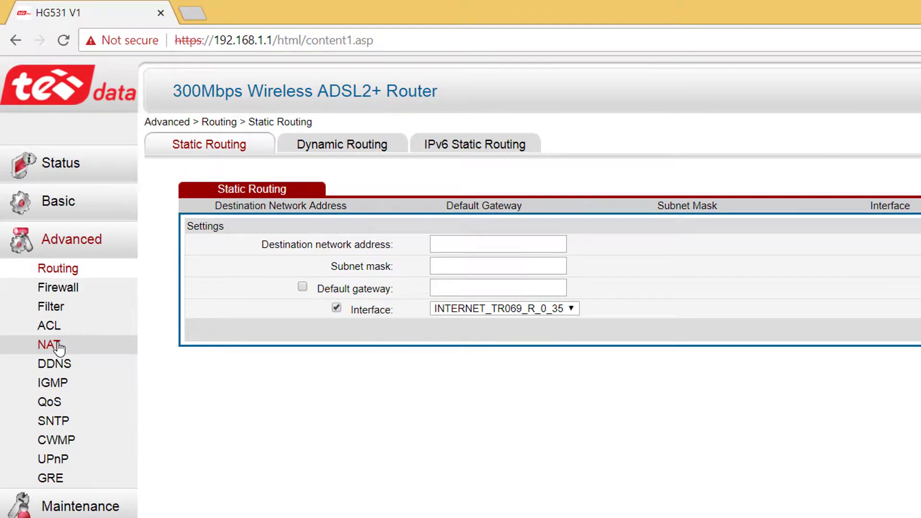
{"action": "left_click", "coordinate": [42, 245]}
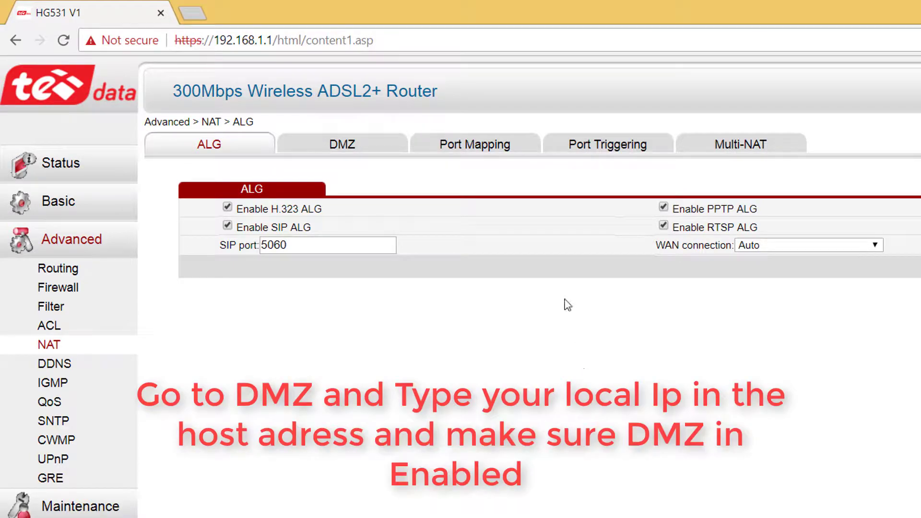
{"action": "left_click", "coordinate": [346, 149]}
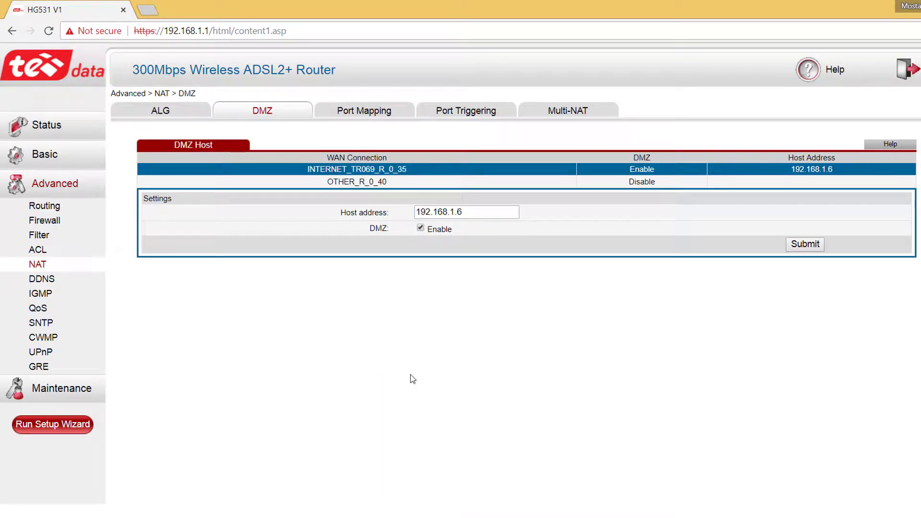
Open a command prompt and run ipconfig to read the local IPv4 address.
{"action": "key", "text": "super+r"}
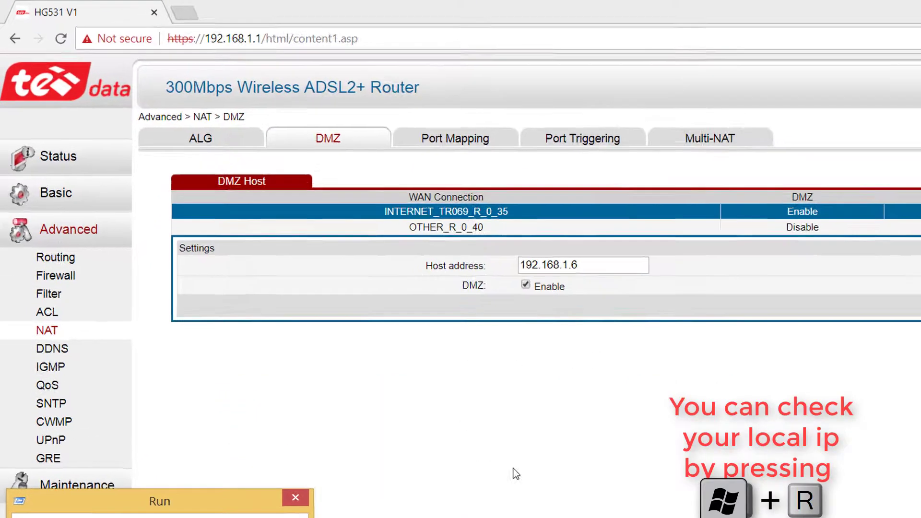
{"action": "type", "text": "cmd"}
{"action": "key", "text": "Return"}
{"action": "type", "text": "ipco"}
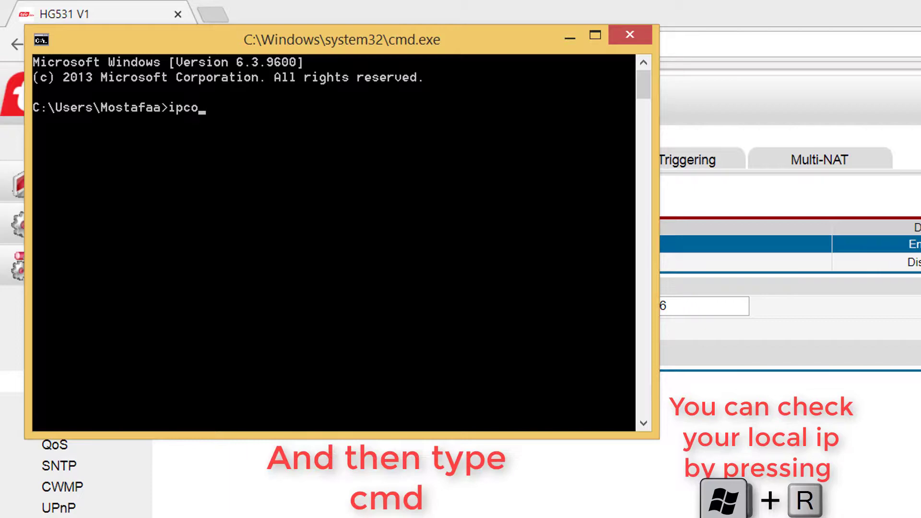
{"action": "type", "text": "nfig"}
{"action": "key", "text": "Return"}
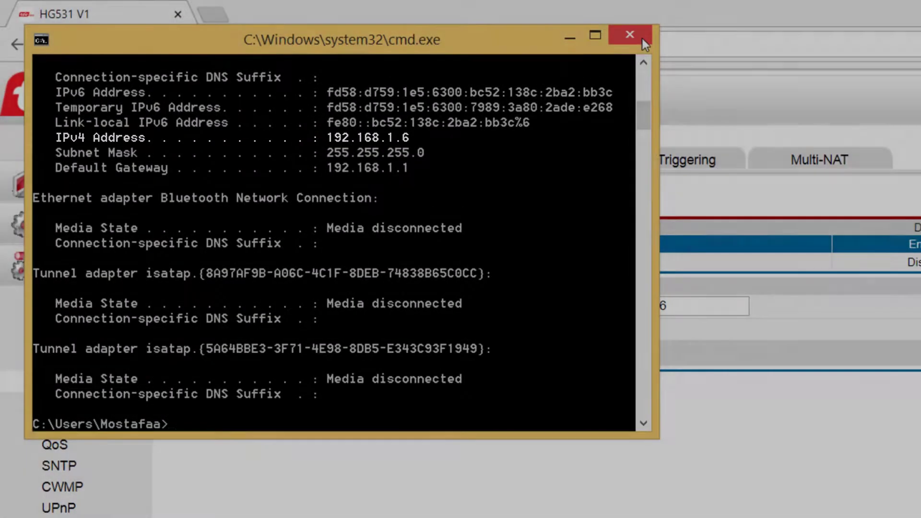
Copy DMZ host 192.168.1.6 and start a new port mapping with that remote host.
{"action": "left_click", "coordinate": [643, 39]}
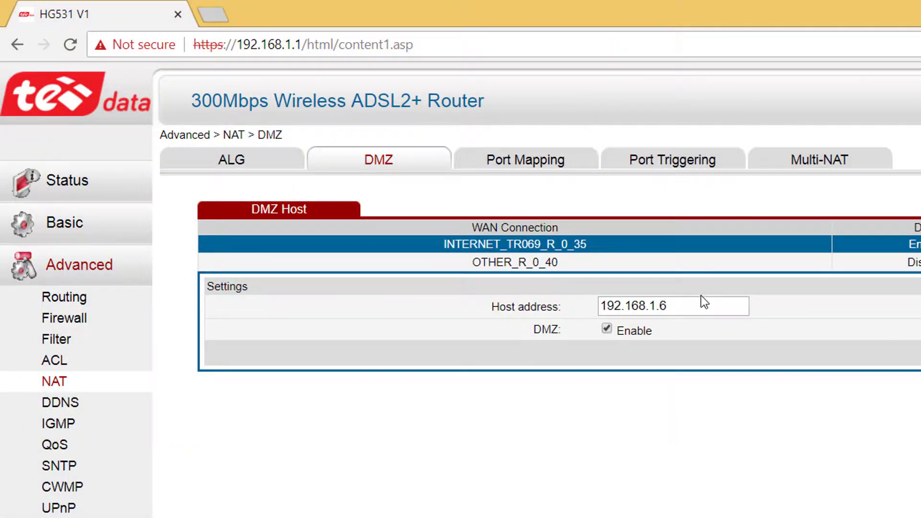
{"action": "left_click_drag", "start_coordinate": [701, 303], "coordinate": [557, 300]}
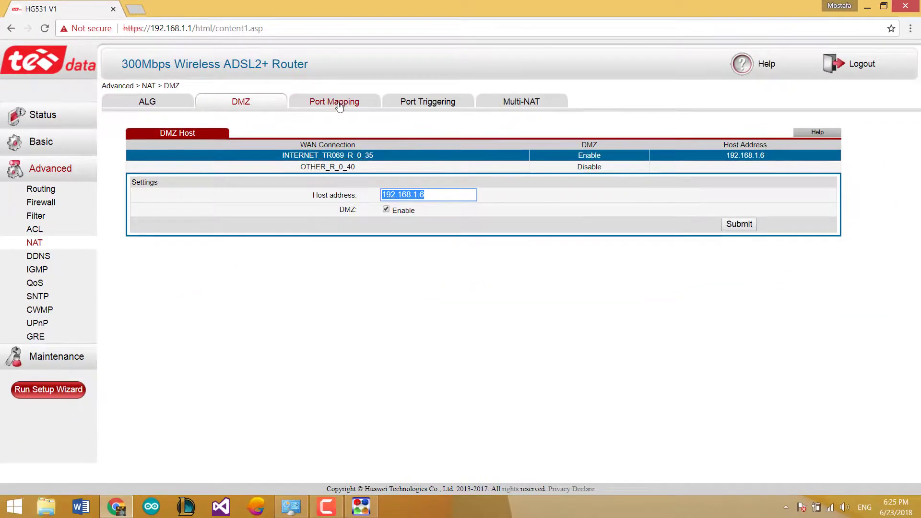
{"action": "left_click", "coordinate": [338, 104]}
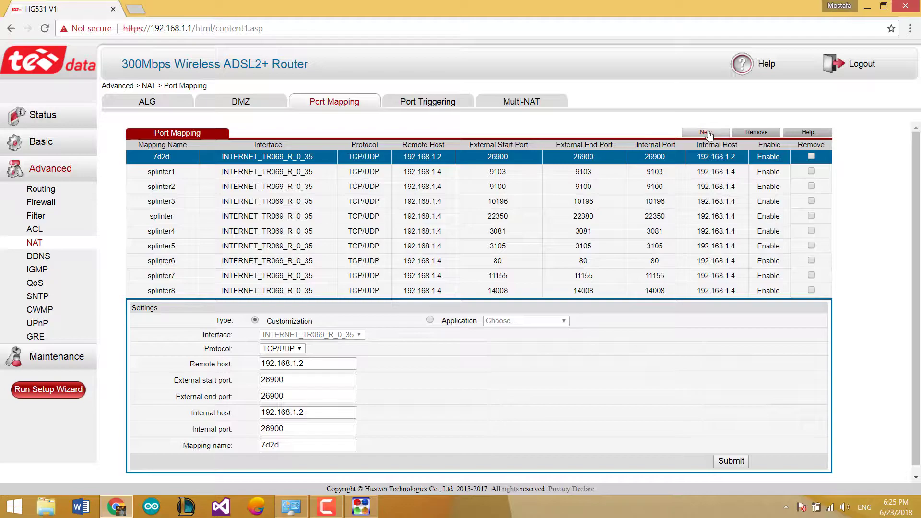
{"action": "left_click", "coordinate": [708, 134]}
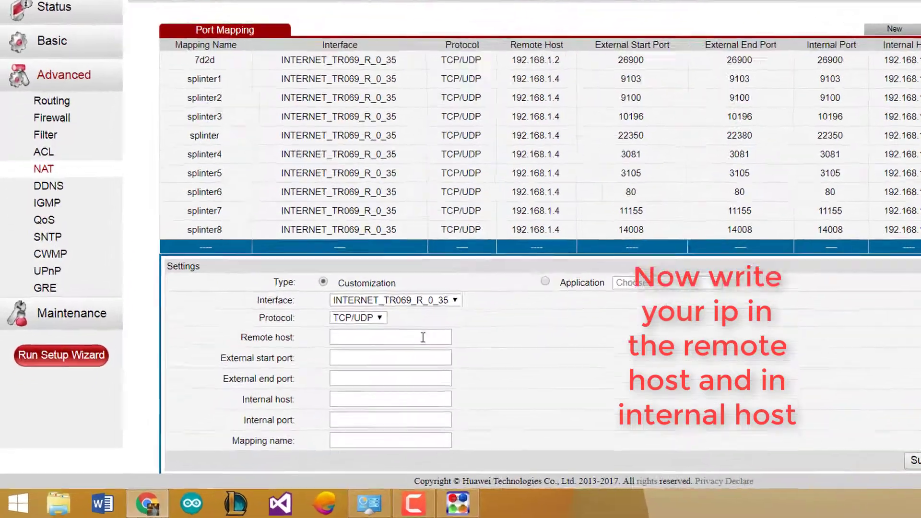
{"action": "left_click", "coordinate": [423, 337]}
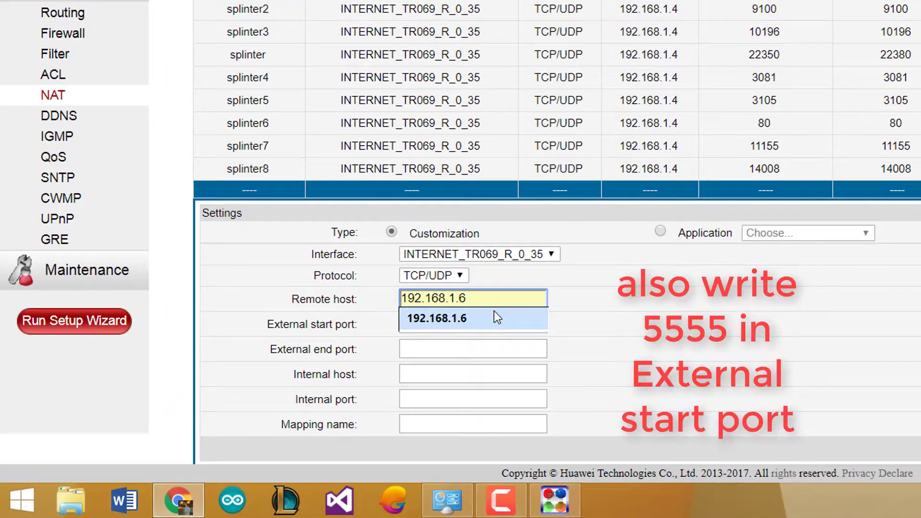
{"action": "left_click", "coordinate": [494, 315]}
Set external ports 5555 to 5555 and internal host 192.168.1.6.
{"action": "scroll", "coordinate": [525, 295], "scroll_direction": "down", "scroll_amount": 1}
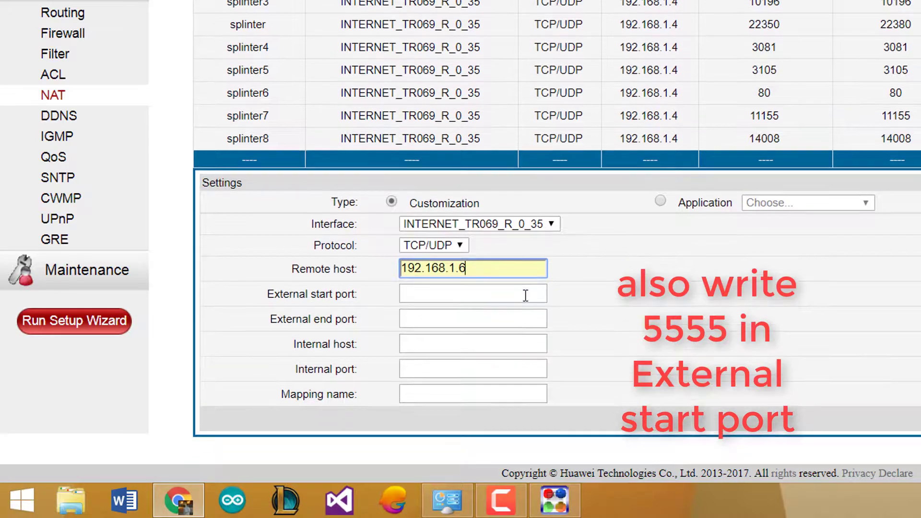
{"action": "left_click", "coordinate": [464, 273]}
{"action": "left_click", "coordinate": [428, 295]}
{"action": "type", "text": "5555"}
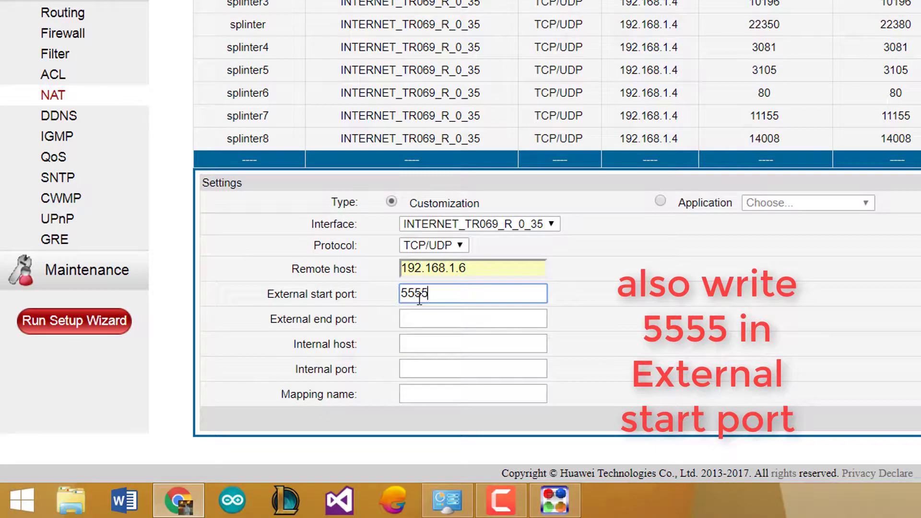
{"action": "left_click", "coordinate": [445, 316]}
{"action": "type", "text": "5555"}
{"action": "left_click", "coordinate": [462, 345]}
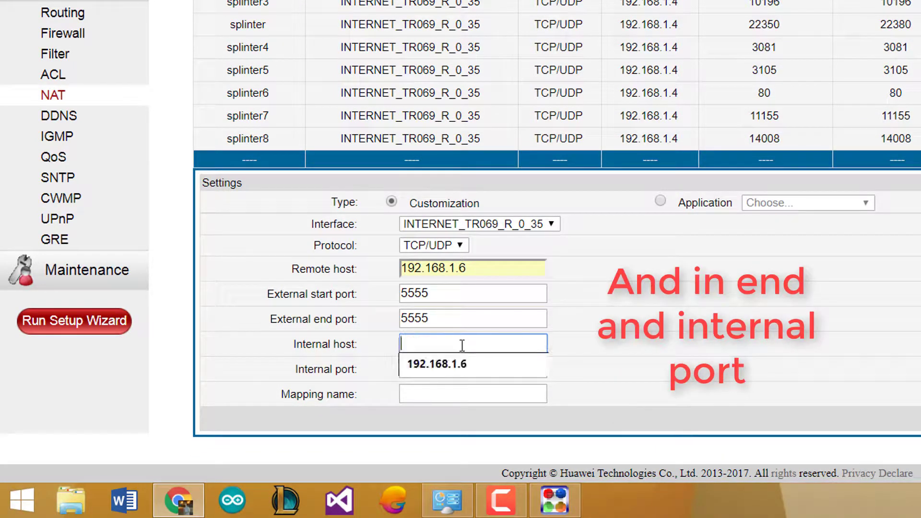
{"action": "left_click", "coordinate": [467, 366]}
Name the mapping SE, save it, check its details, and close the browser.
{"action": "left_click", "coordinate": [467, 369]}
{"action": "type", "text": "5555"}
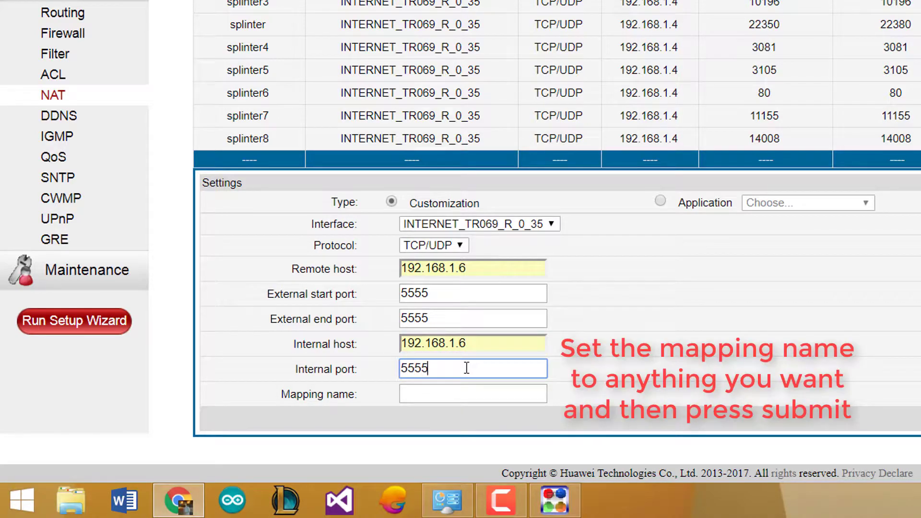
{"action": "left_click", "coordinate": [499, 389]}
{"action": "type", "text": "SE"}
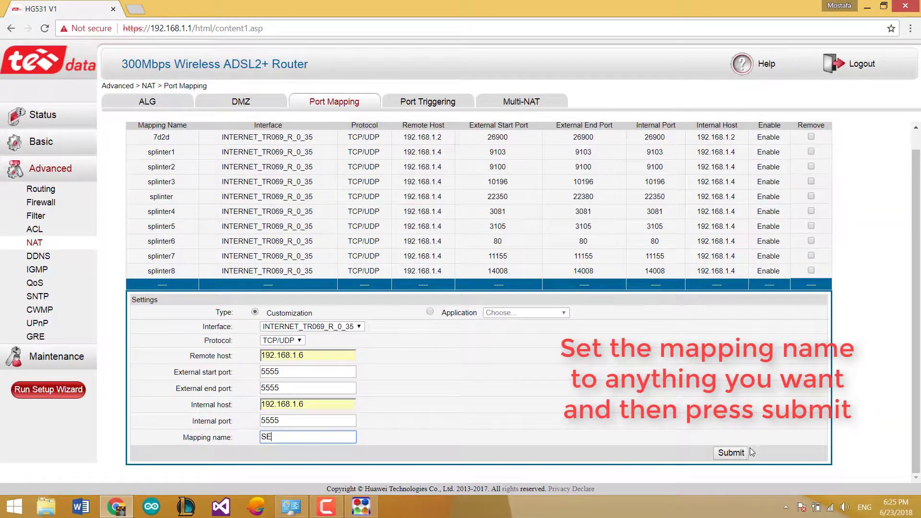
{"action": "left_click", "coordinate": [744, 453]}
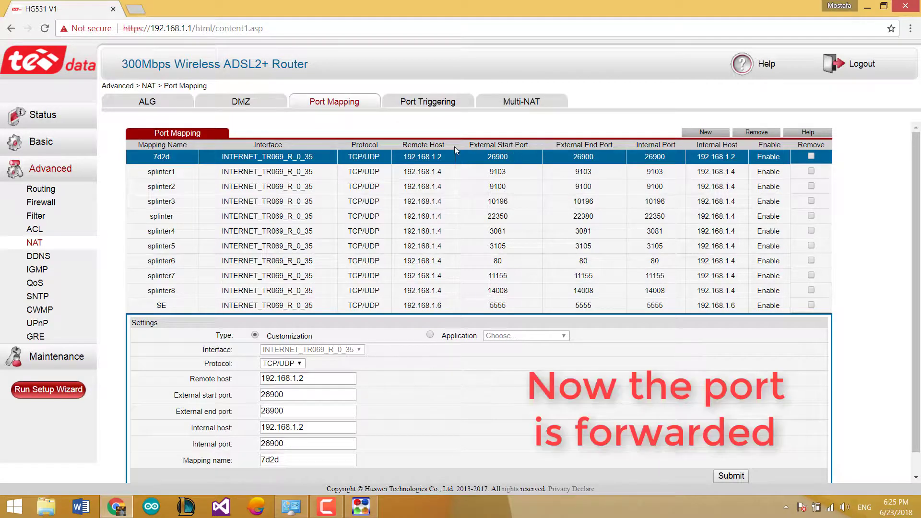
{"action": "left_click", "coordinate": [465, 306]}
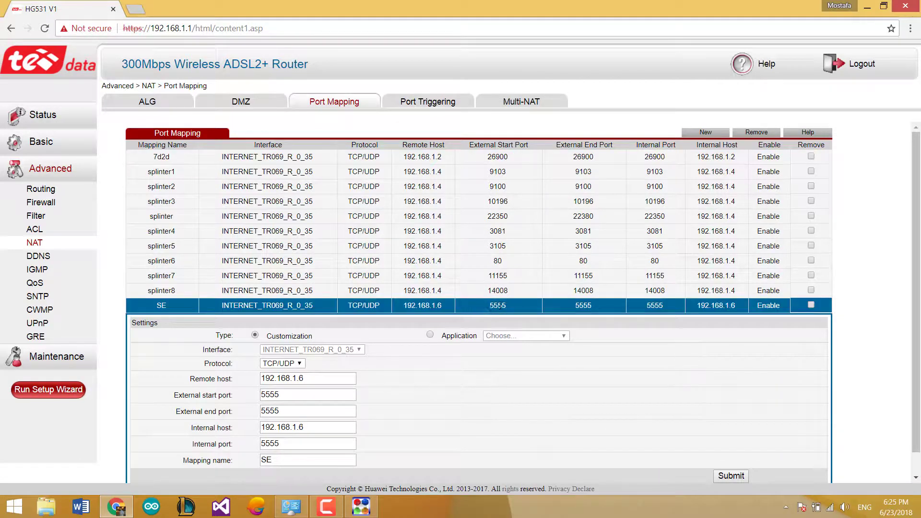
{"action": "left_click", "coordinate": [907, 6]}
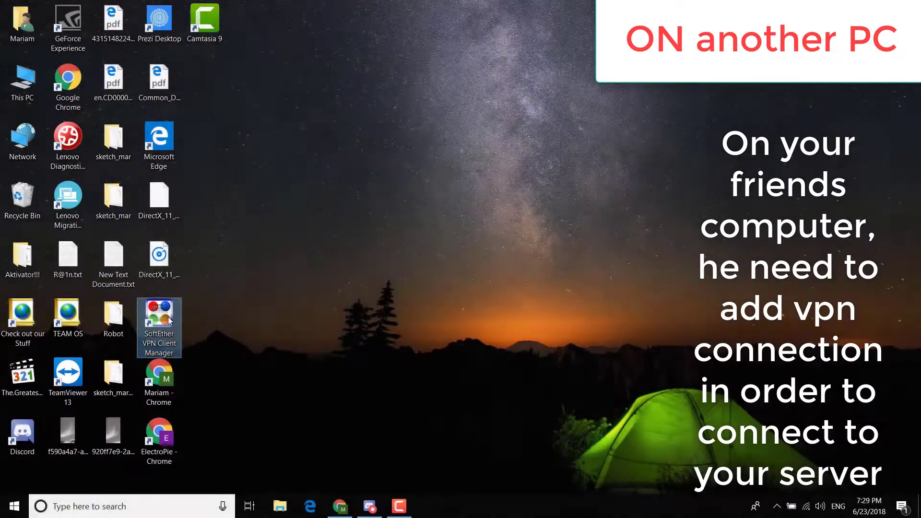
Launch SoftEther VPN Client Manager and start a new connection setting named 'game'.
{"action": "double_click", "coordinate": [163, 320]}
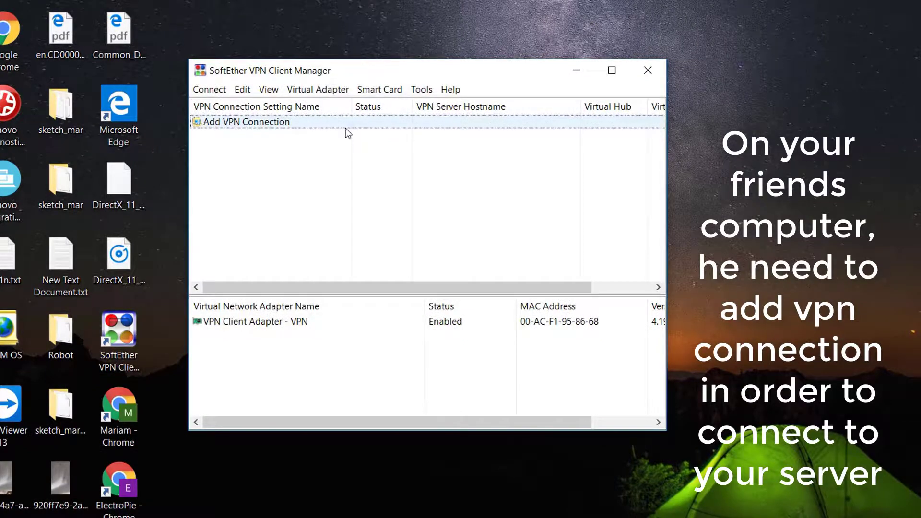
{"action": "double_click", "coordinate": [345, 125]}
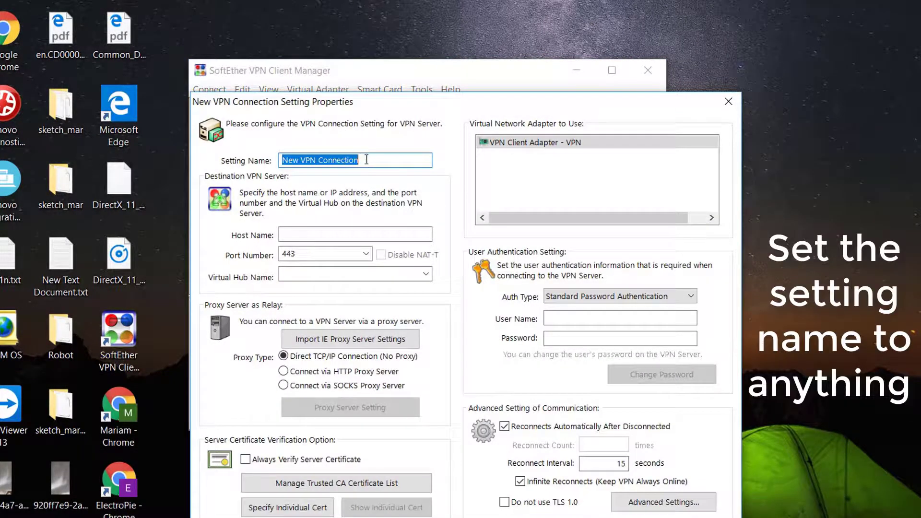
{"action": "type", "text": "ga"}
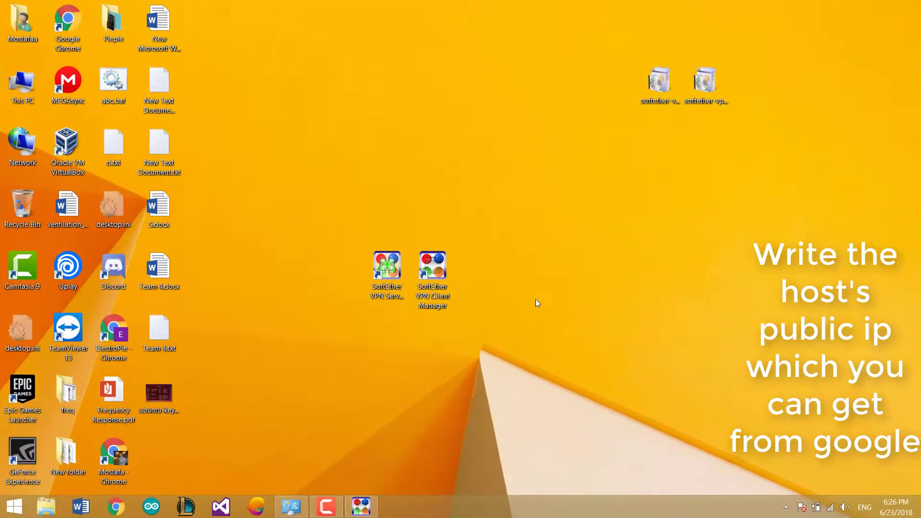
Search Google for 'ip' in Chrome and copy the host's public IP address.
{"action": "left_click", "coordinate": [109, 510]}
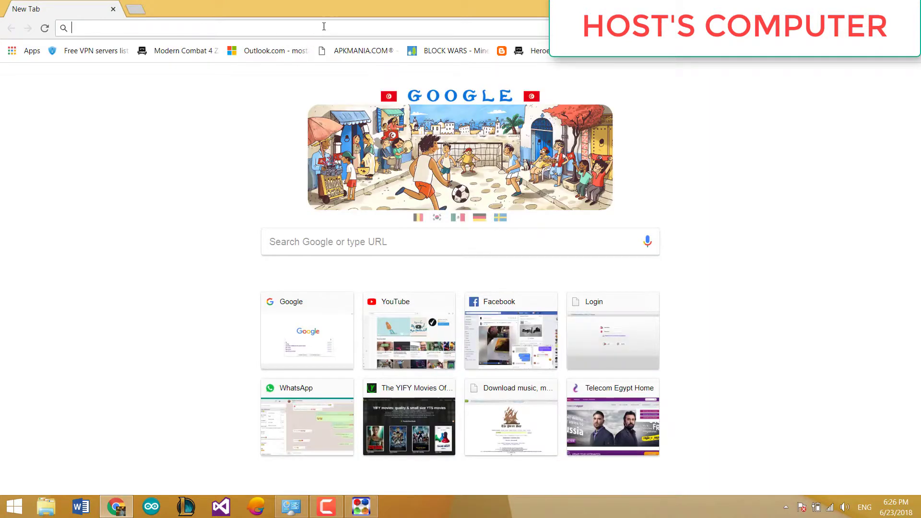
{"action": "type", "text": "ip"}
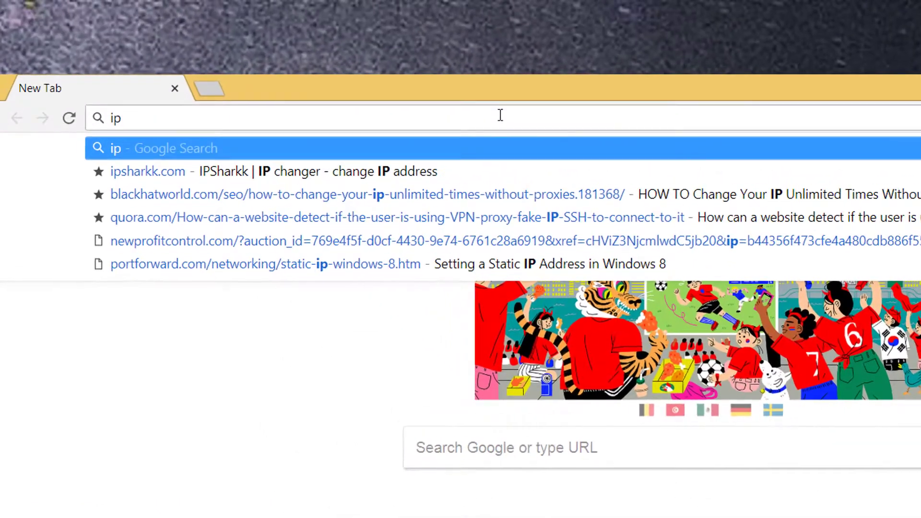
{"action": "key", "text": "Return"}
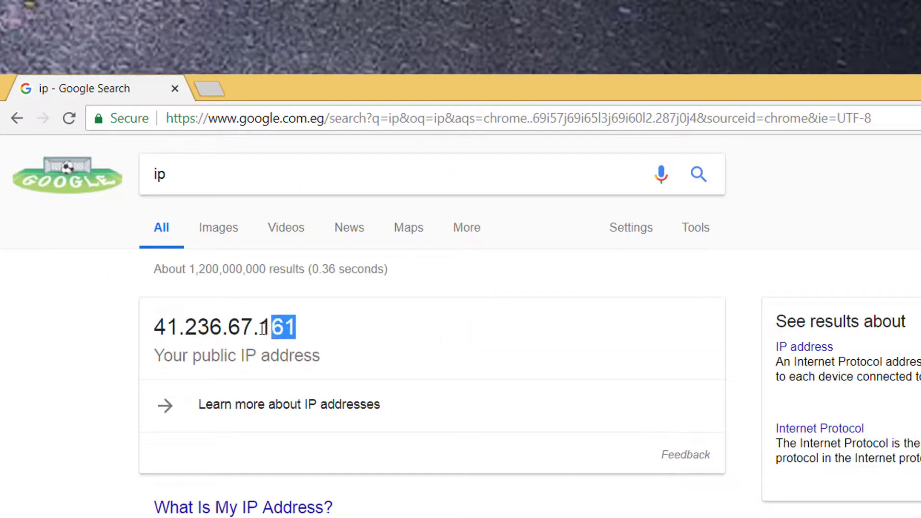
{"action": "left_click_drag", "start_coordinate": [263, 328], "coordinate": [154, 327]}
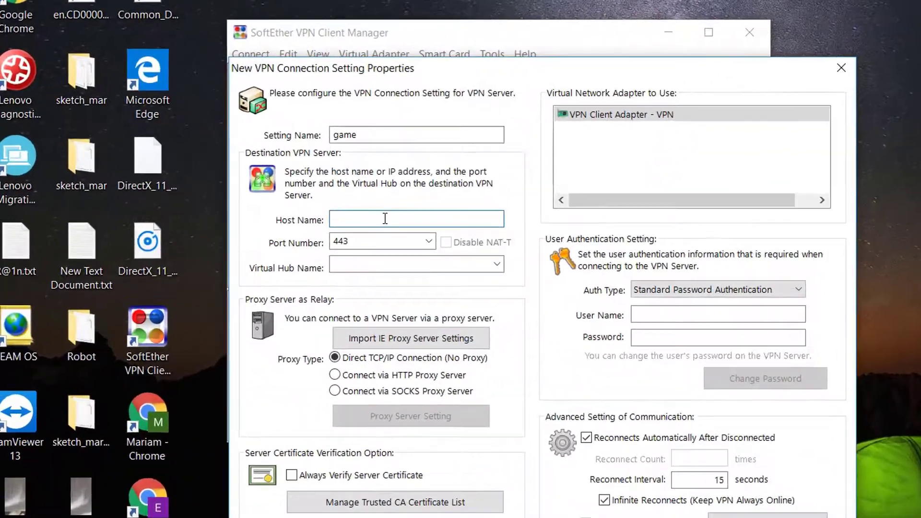
Set the connection's host name to 41.236.67.161 and the server port to 5555.
{"action": "type", "text": "41.236.67.161"}
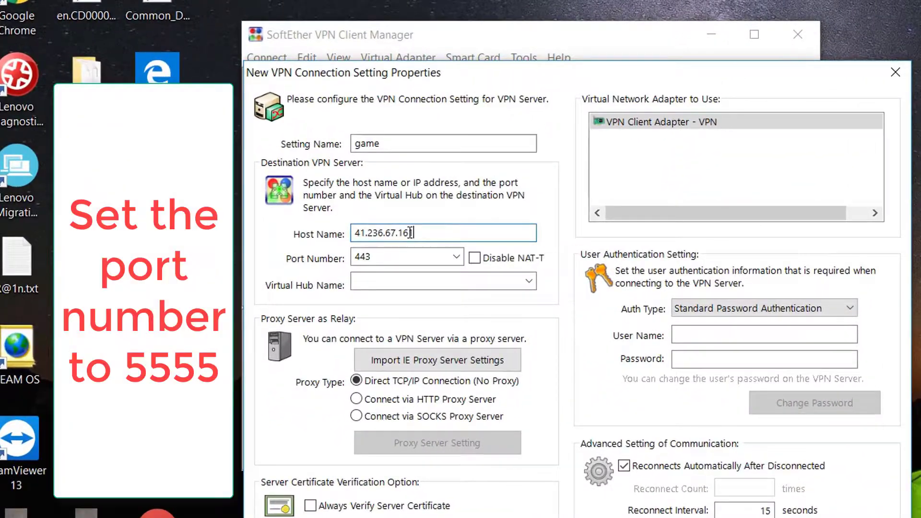
{"action": "left_click", "coordinate": [457, 257]}
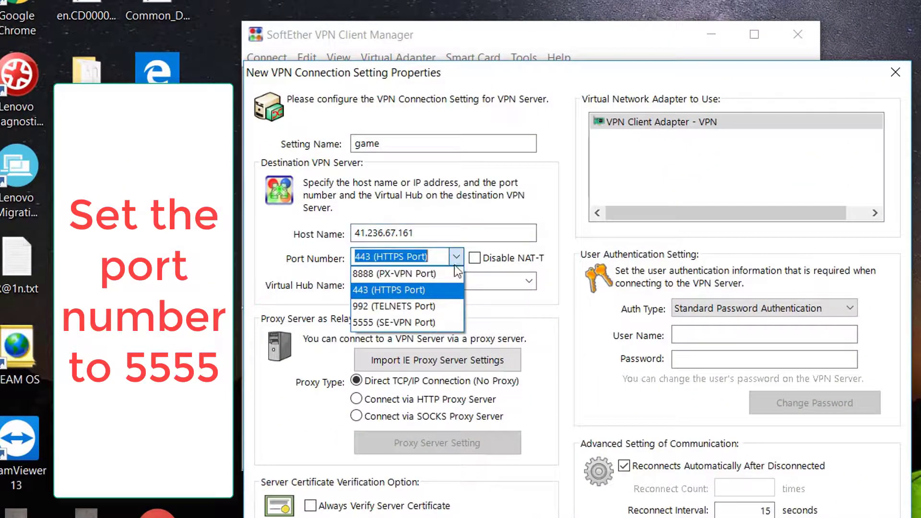
{"action": "left_click", "coordinate": [417, 318]}
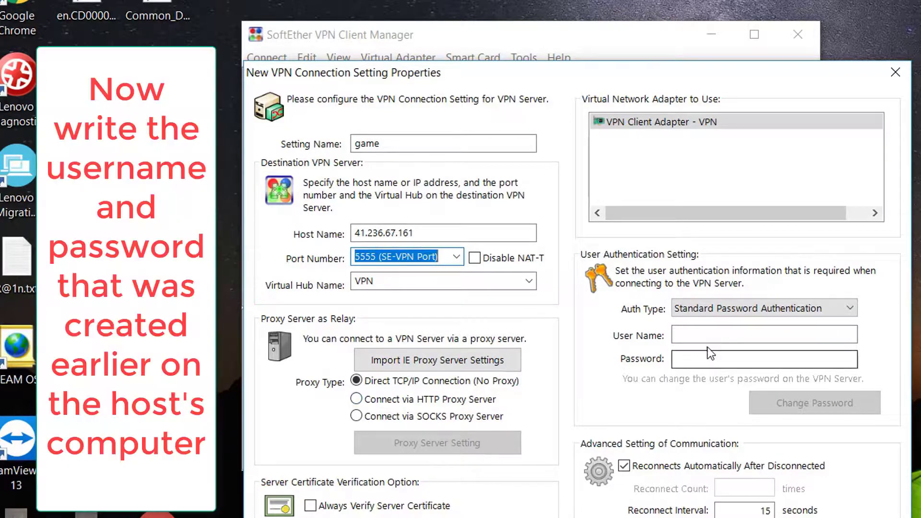
Fill in the host-created user name and the account password.
{"action": "left_click", "coordinate": [686, 334]}
{"action": "type", "text": "user2"}
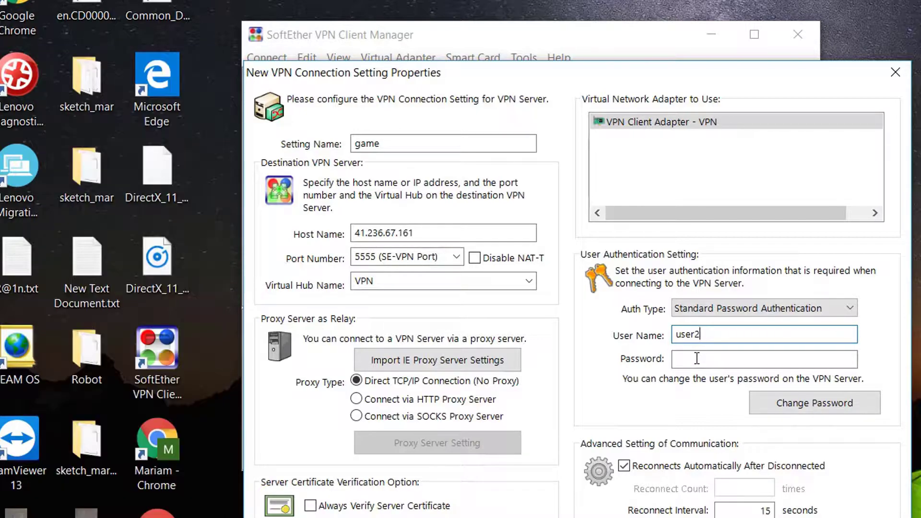
{"action": "left_click", "coordinate": [696, 358]}
{"action": "type", "text": "123"}
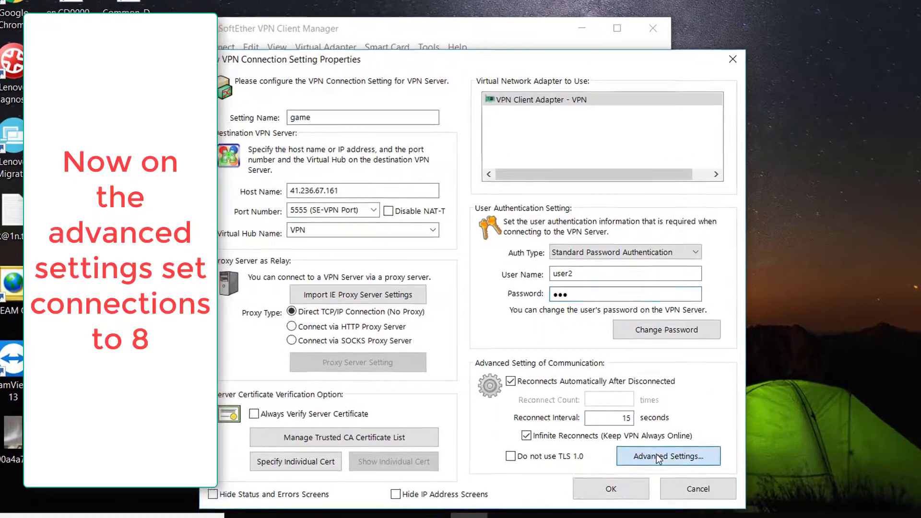
Give the 'game' connection 8 TCP connections, half-duplex mode and Bridge / Router mode.
{"action": "left_click", "coordinate": [652, 451]}
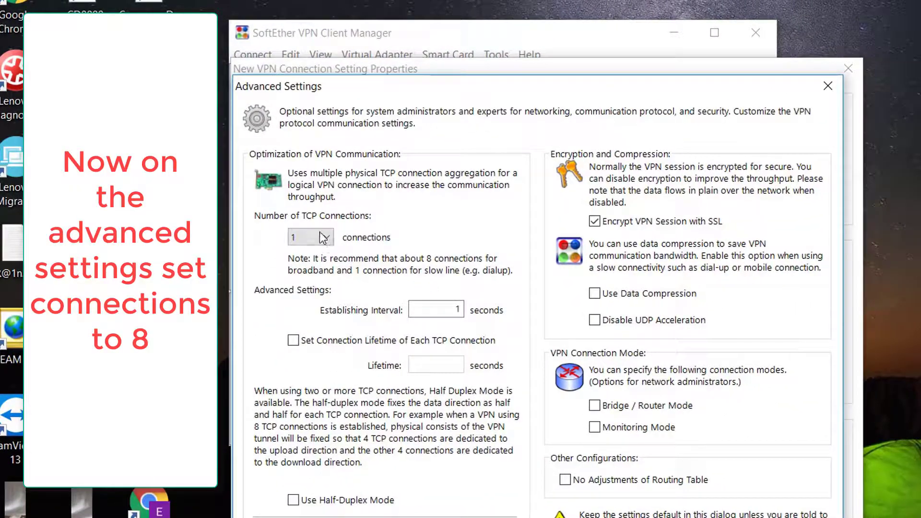
{"action": "left_click", "coordinate": [320, 239]}
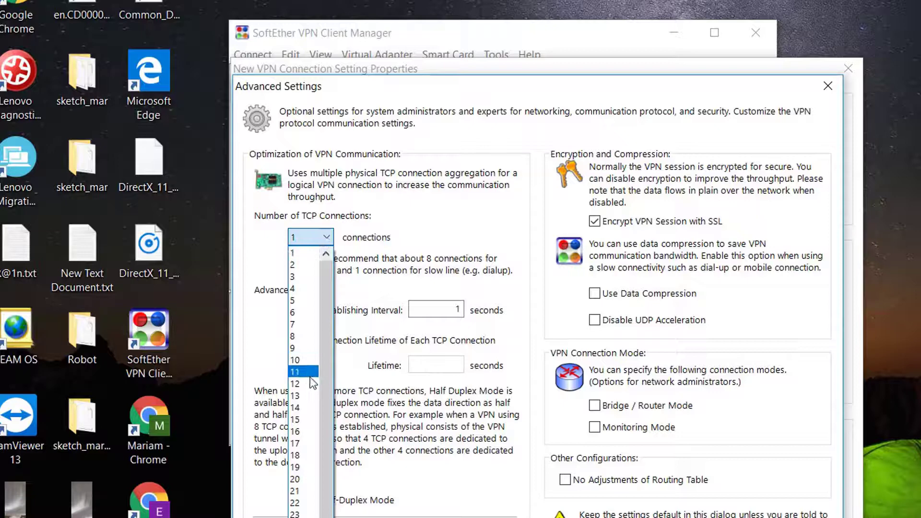
{"action": "left_click", "coordinate": [296, 336]}
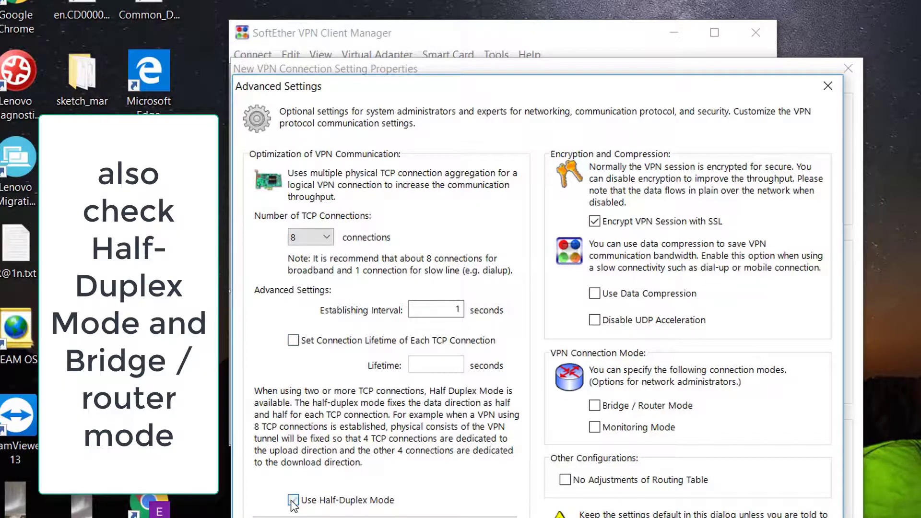
{"action": "left_click", "coordinate": [595, 406]}
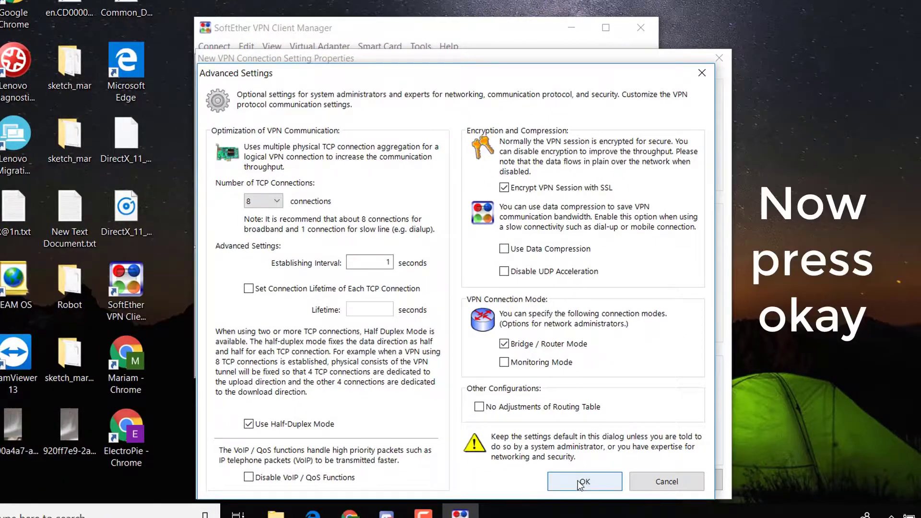
{"action": "left_click", "coordinate": [582, 482]}
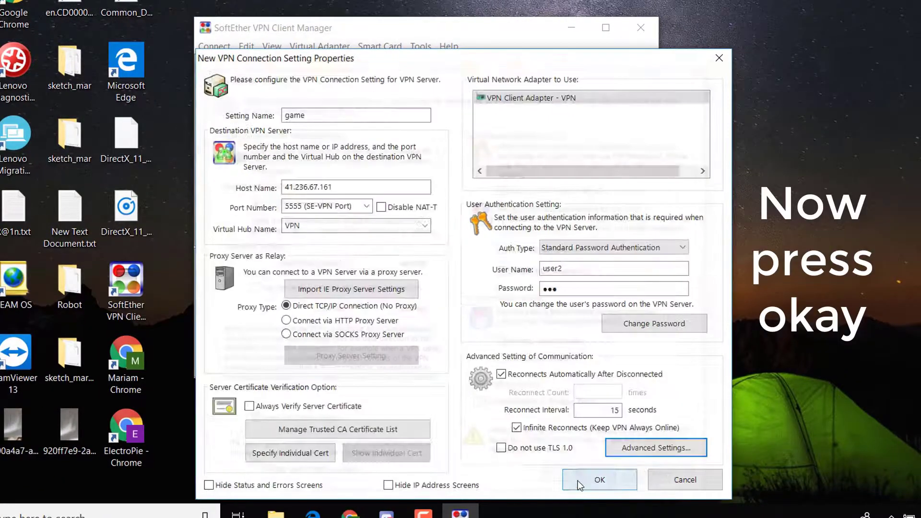
Save and connect the 'game' connection, getting IP 192.168.30.11, then minimize the manager.
{"action": "left_click", "coordinate": [586, 478]}
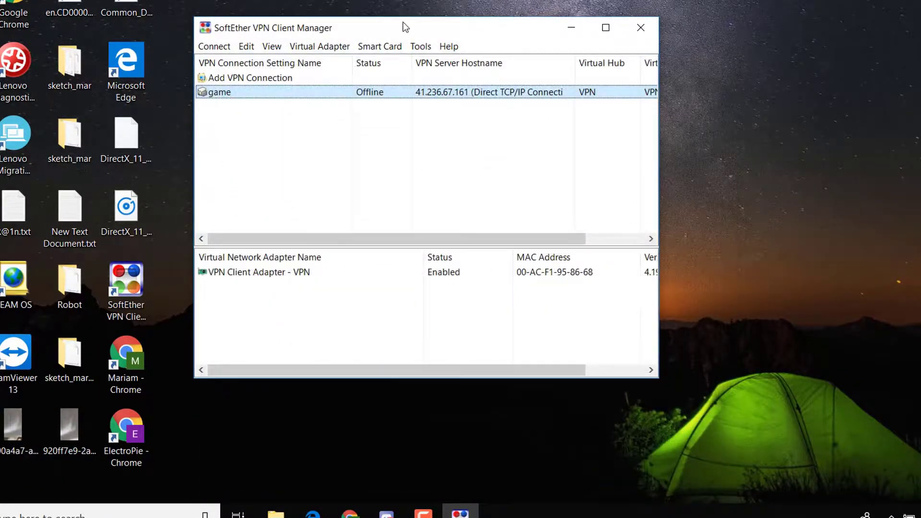
{"action": "right_click", "coordinate": [398, 98]}
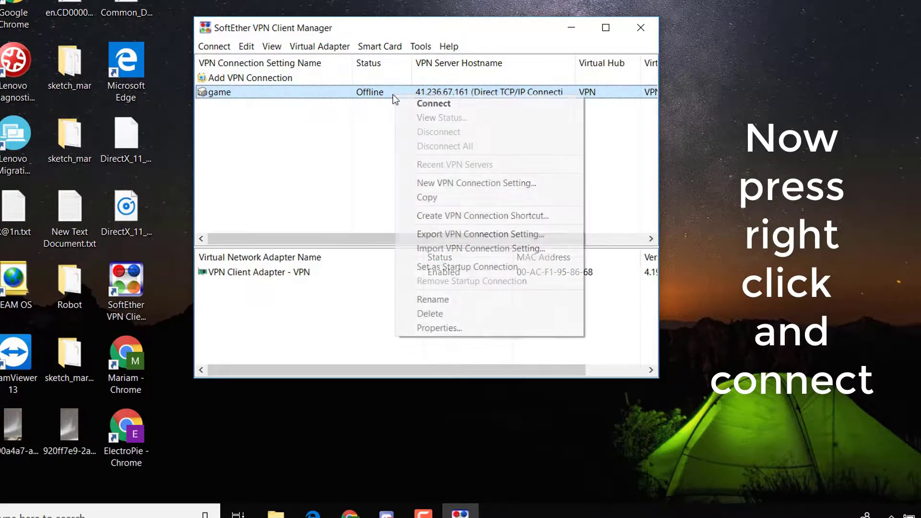
{"action": "left_click", "coordinate": [409, 103]}
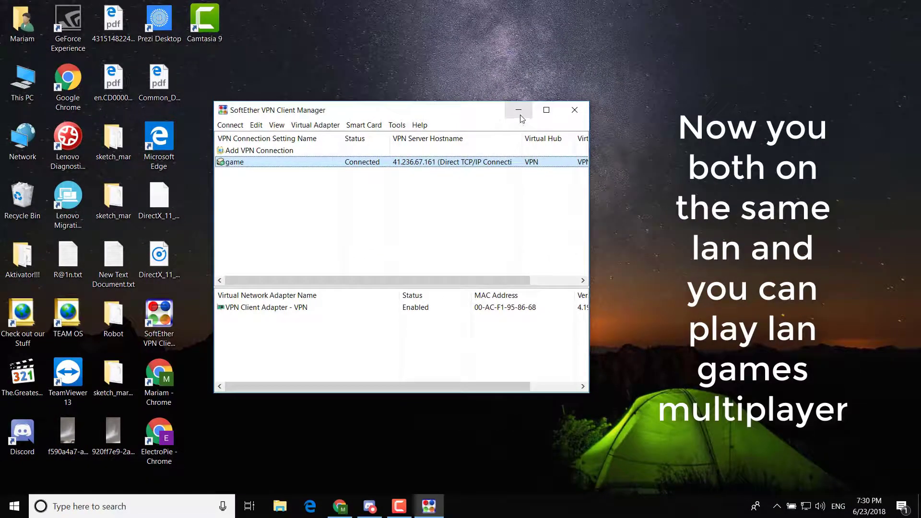
{"action": "left_click", "coordinate": [521, 116]}
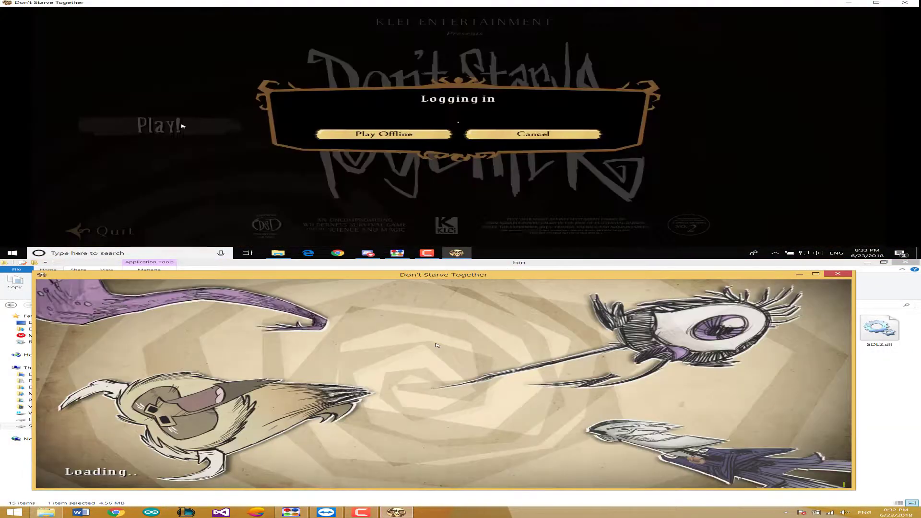
Play offline, generate a new hosted world, and open the LAN game browser in the other window.
{"action": "left_click", "coordinate": [393, 138]}
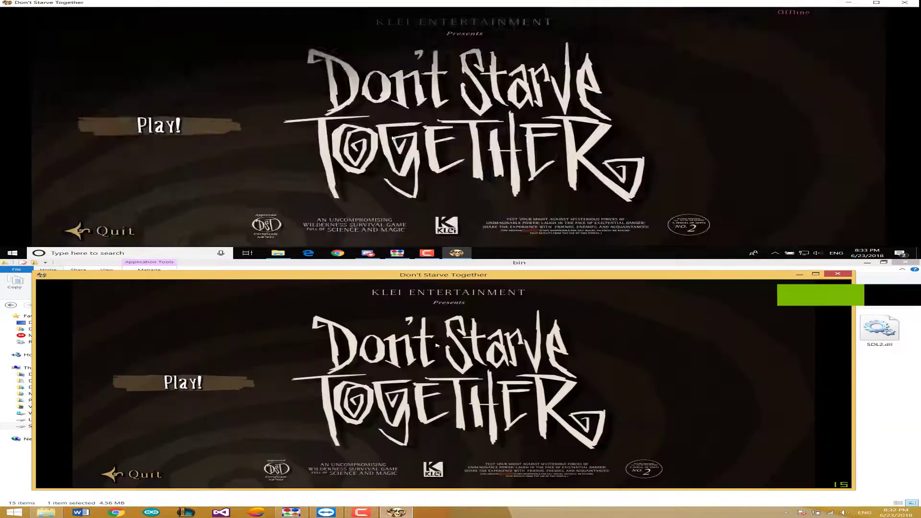
{"action": "left_click", "coordinate": [215, 125]}
{"action": "left_click", "coordinate": [183, 383]}
{"action": "left_click", "coordinate": [214, 119]}
{"action": "left_click", "coordinate": [182, 405]}
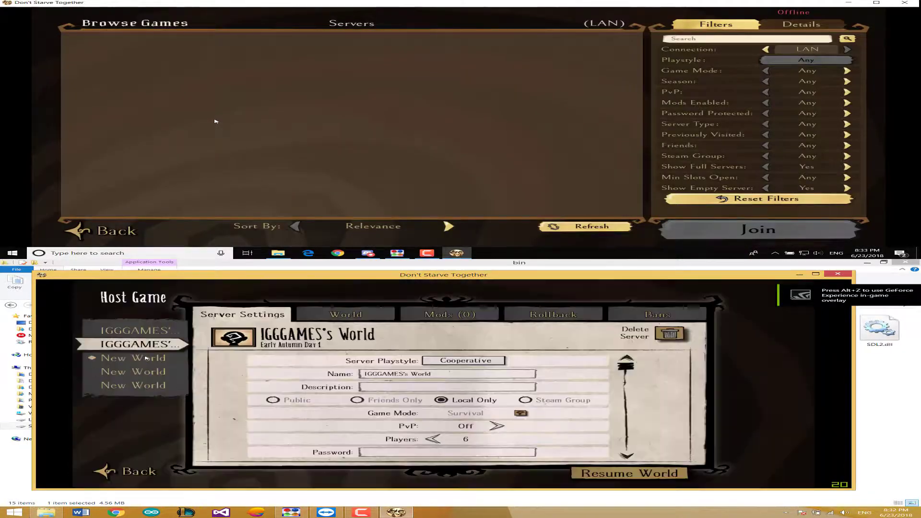
{"action": "left_click", "coordinate": [147, 358]}
{"action": "left_click", "coordinate": [379, 313]}
{"action": "left_click", "coordinate": [243, 314]}
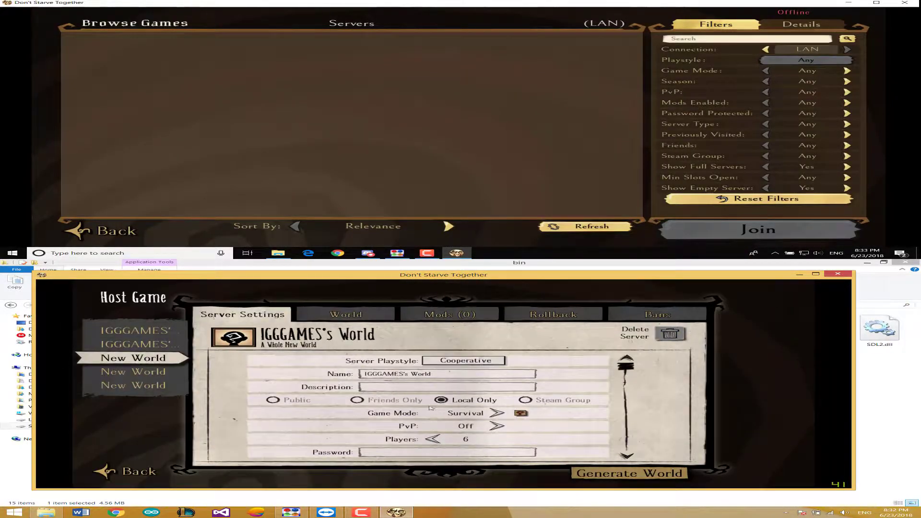
{"action": "left_click", "coordinate": [629, 473]}
{"action": "left_click", "coordinate": [391, 420]}
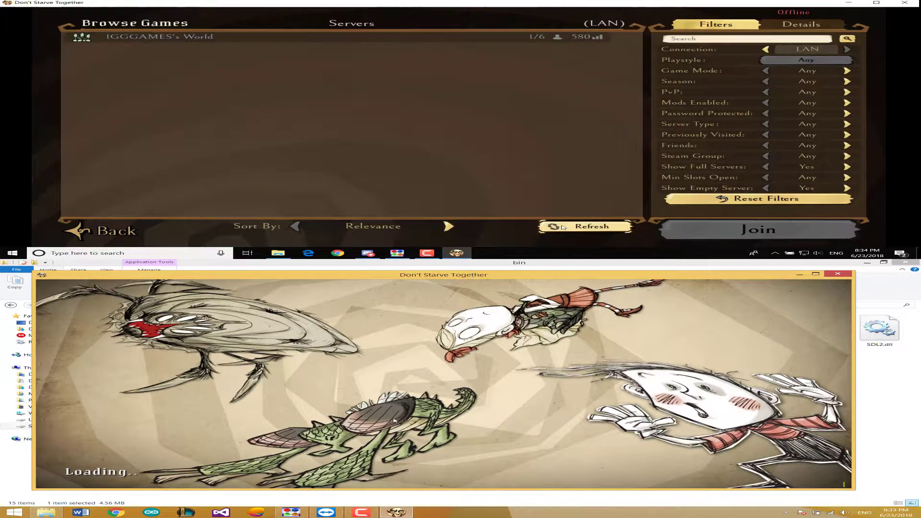
Join IGGGAMES's World from the server list in offline mode.
{"action": "left_click", "coordinate": [470, 36]}
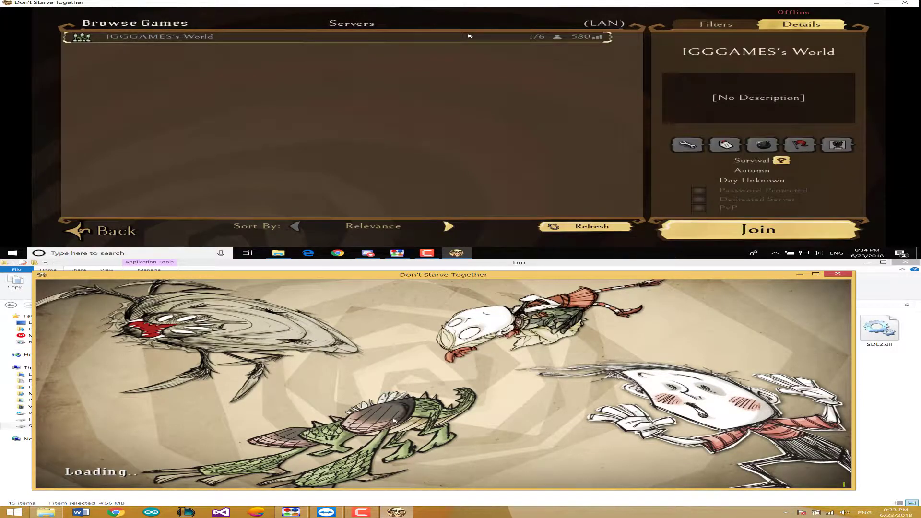
{"action": "left_click", "coordinate": [758, 229]}
{"action": "left_click", "coordinate": [433, 144]}
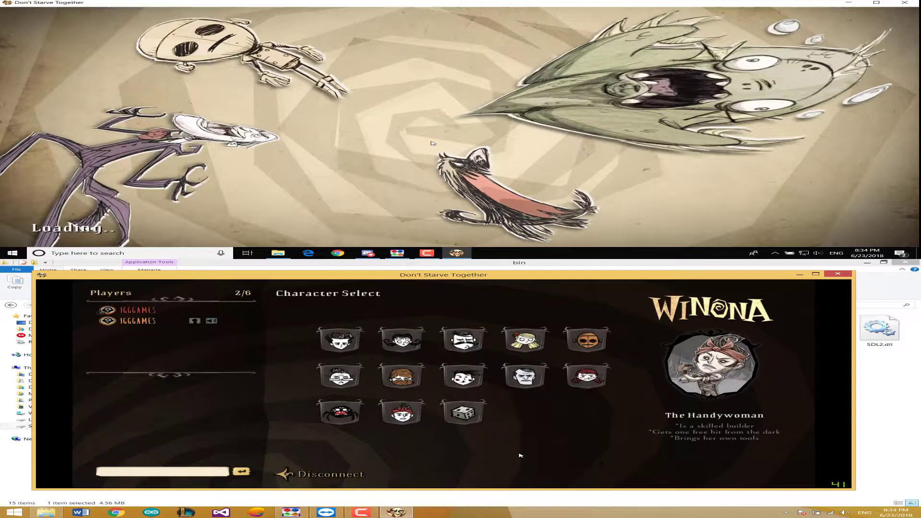
Spawn in as Wigfrid for the host and Wilson for the joining player.
{"action": "left_click", "coordinate": [586, 375]}
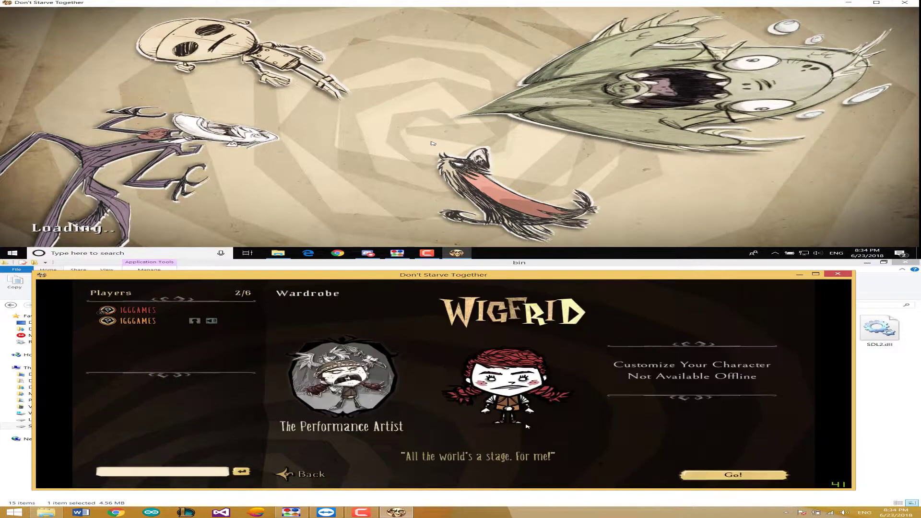
{"action": "left_click", "coordinate": [727, 474]}
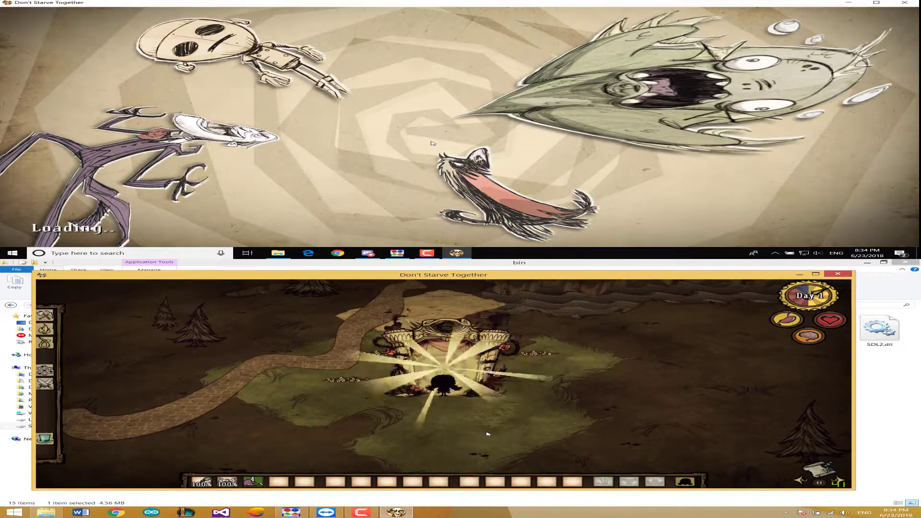
{"action": "key", "text": "s"}
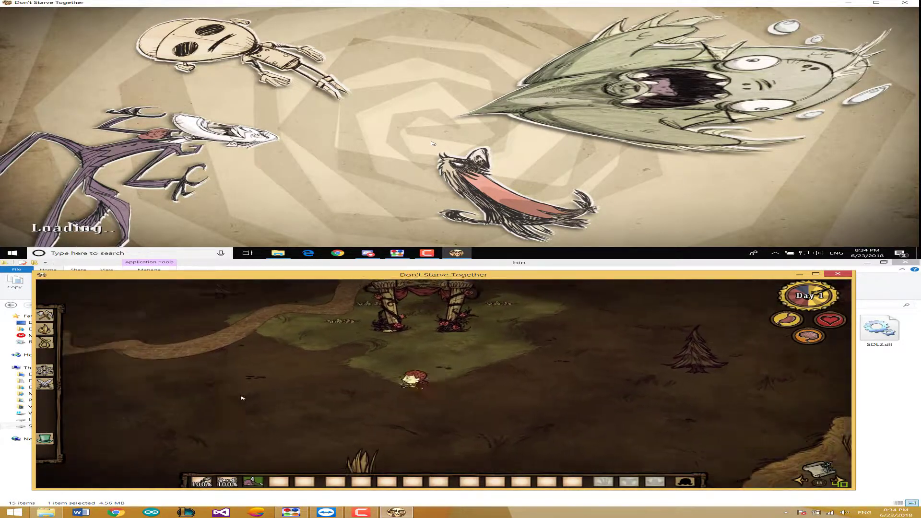
{"action": "key", "text": "w"}
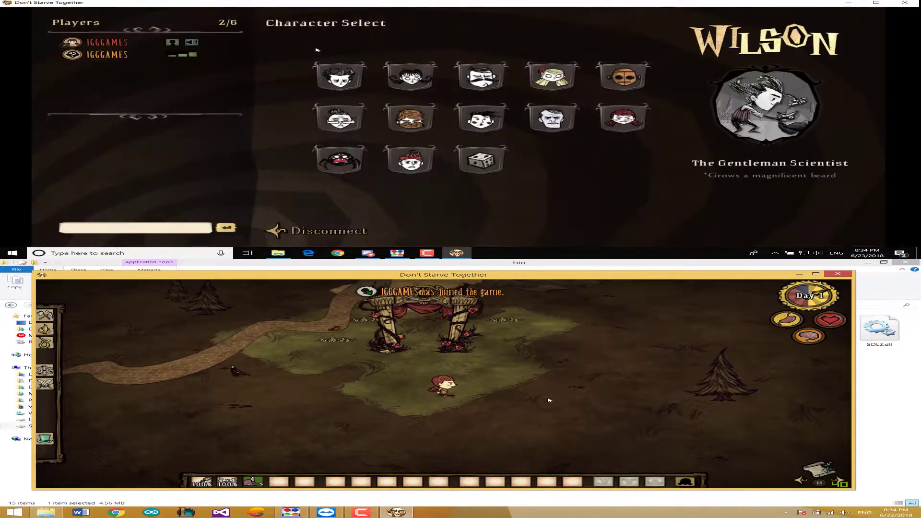
{"action": "left_click", "coordinate": [329, 77]}
{"action": "left_click", "coordinate": [745, 235]}
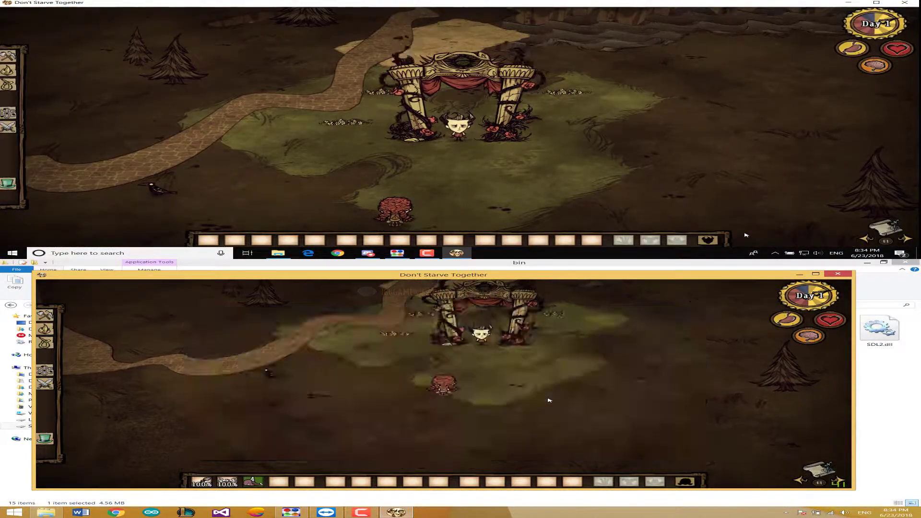
Check the player list shows 2/6, then walk both characters across the sand toward the trees.
{"action": "key", "text": "Tab"}
{"action": "key", "text": "Tab"}
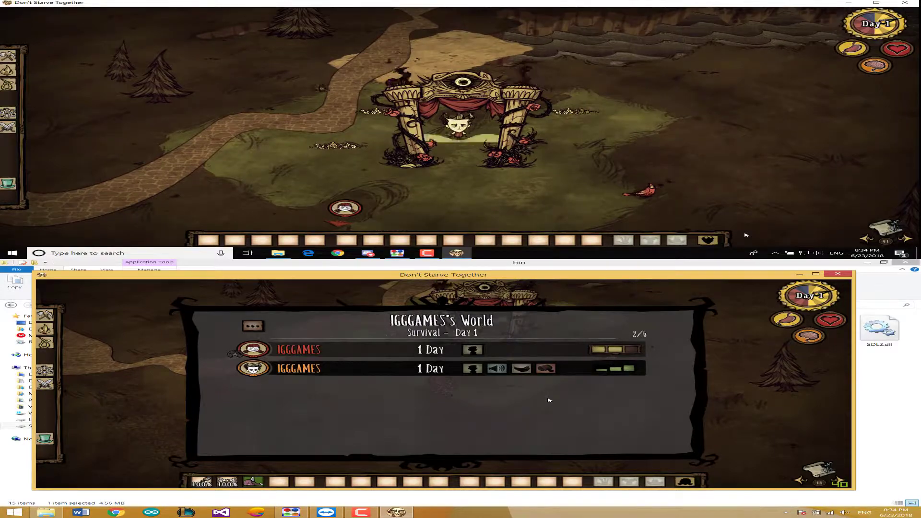
{"action": "key", "text": "Tab"}
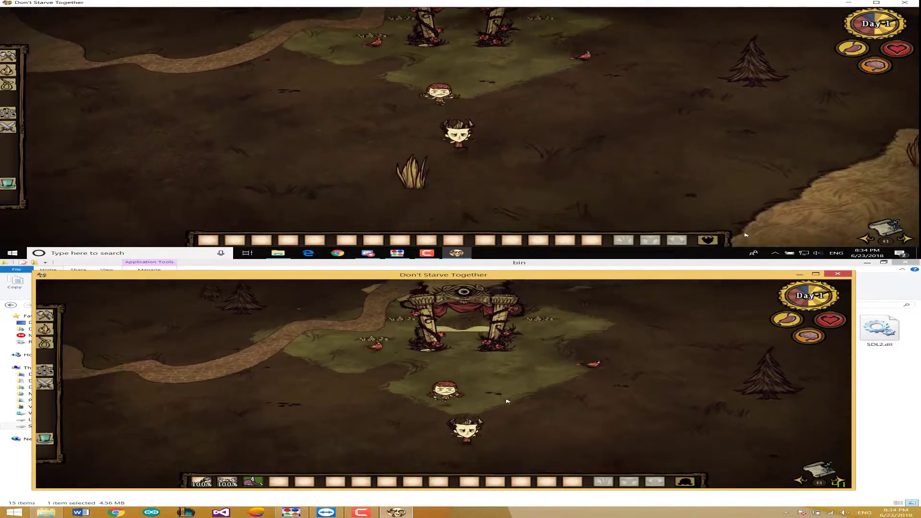
{"action": "key", "text": "s"}
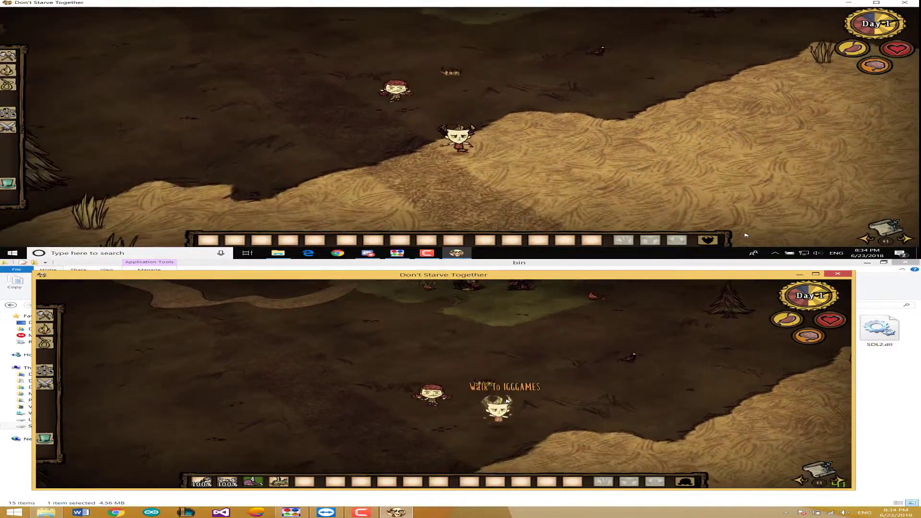
{"action": "key", "text": "s"}
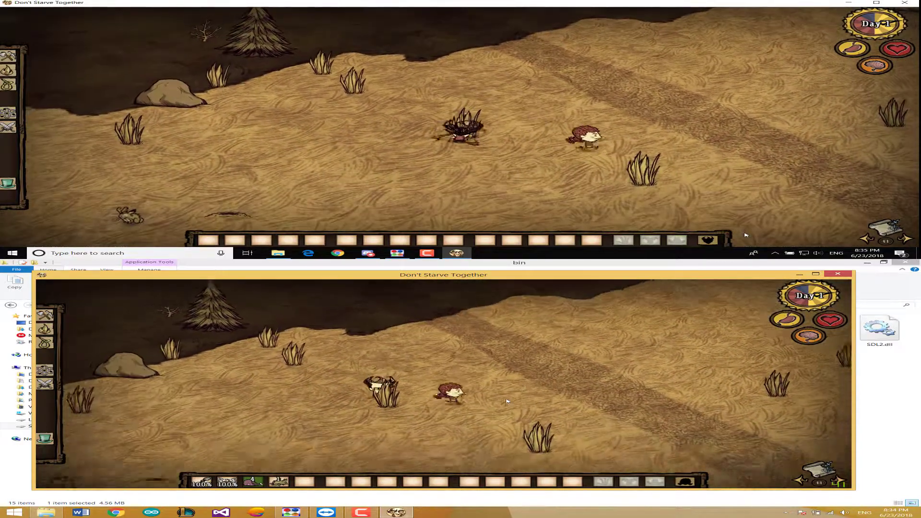
{"action": "key", "text": "w"}
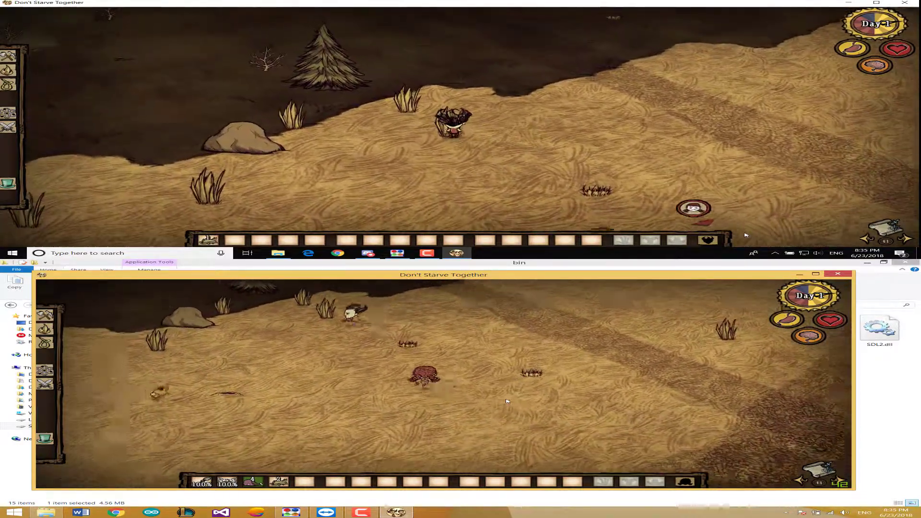